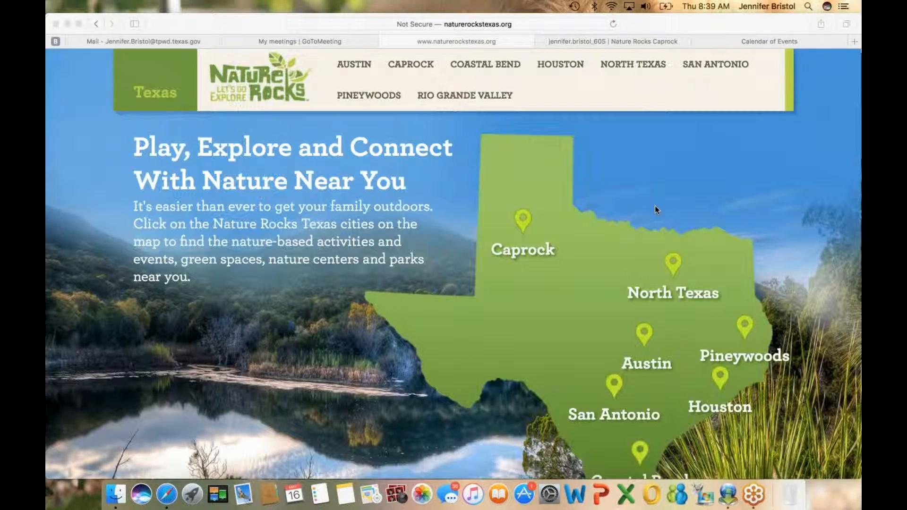
Step: Open the Caprock regional site from the map of Texas
{"action": "scroll", "coordinate": [654, 207], "scroll_direction": "down", "scroll_amount": 2}
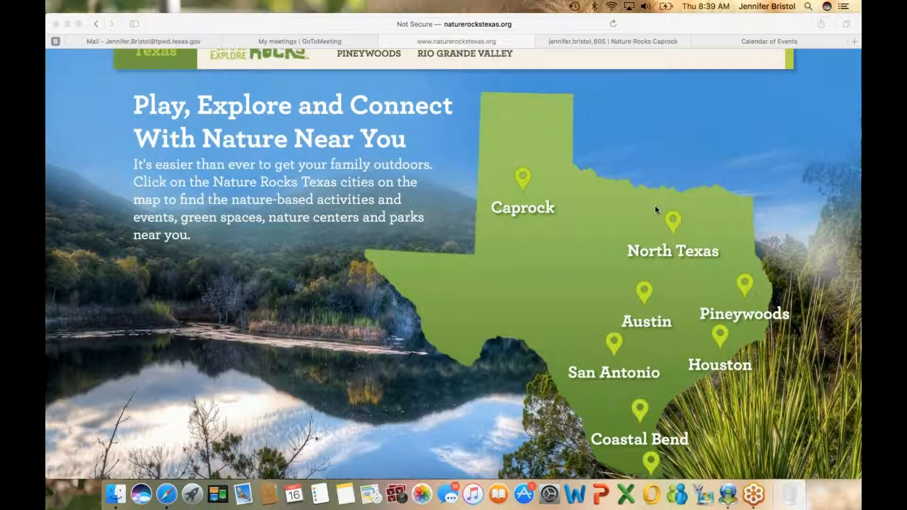
{"action": "scroll", "coordinate": [655, 210], "scroll_direction": "down", "scroll_amount": 2}
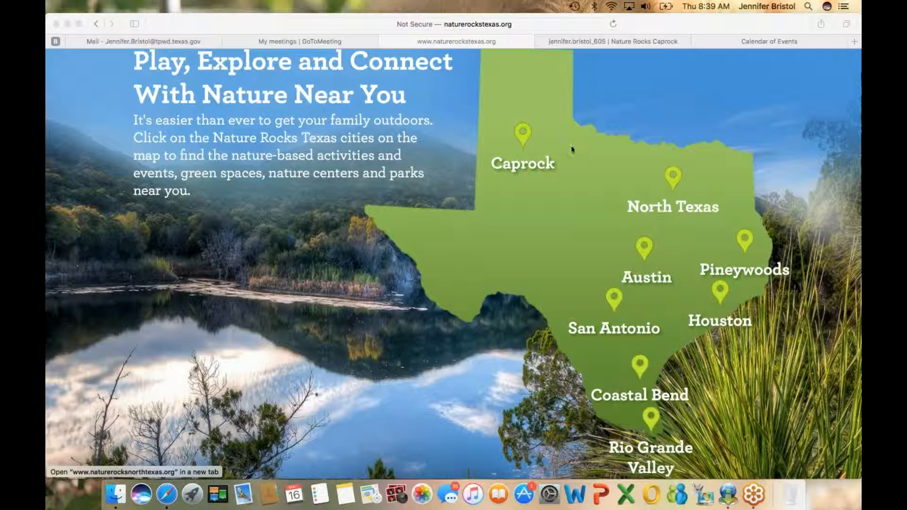
{"action": "left_click", "coordinate": [524, 139]}
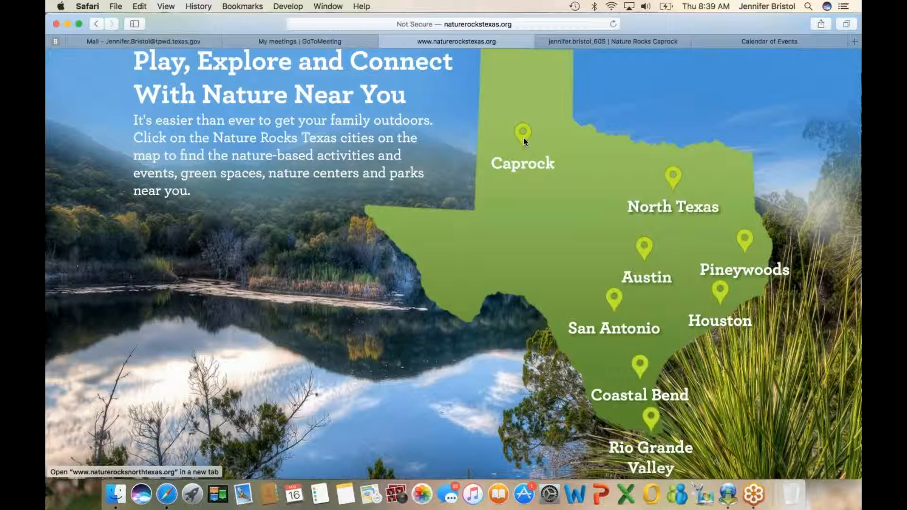
{"action": "left_click", "coordinate": [523, 138]}
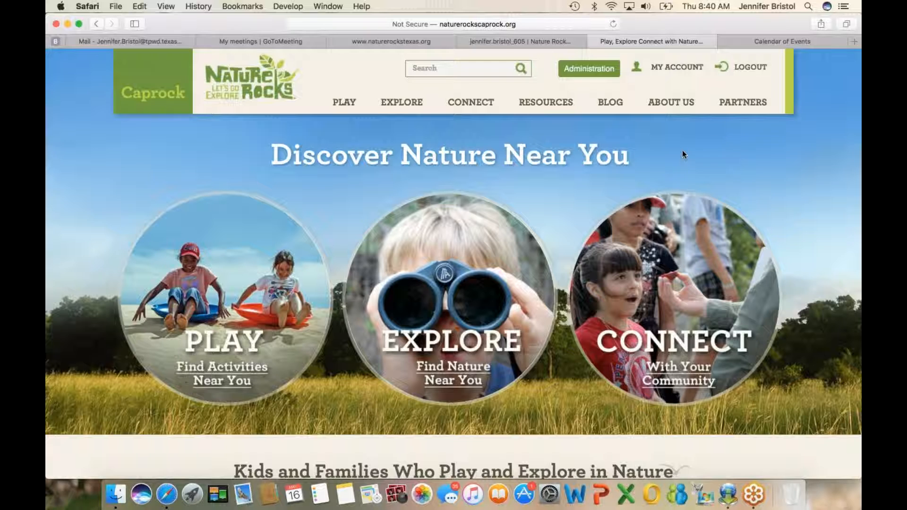
Step: Open the Caprock site's administration dashboard and clear its cache
{"action": "left_click", "coordinate": [596, 70]}
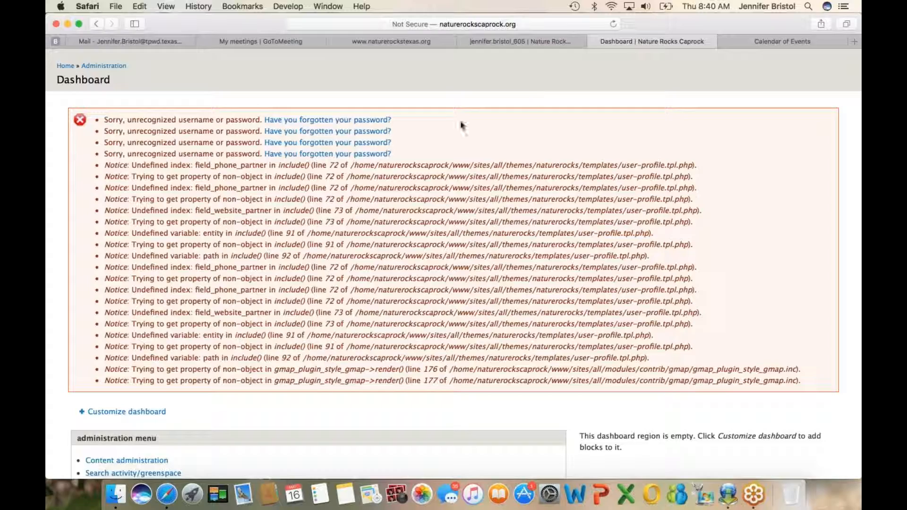
{"action": "scroll", "coordinate": [462, 125], "scroll_direction": "down", "scroll_amount": 5}
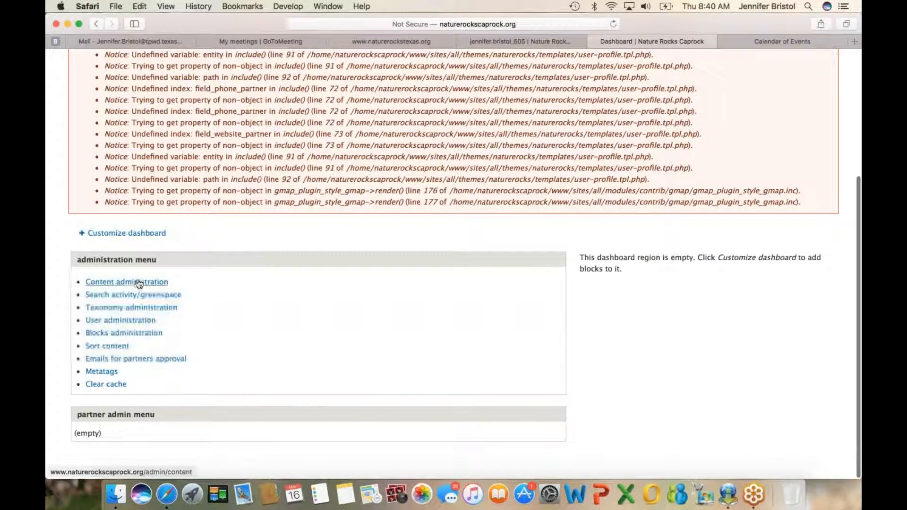
{"action": "left_click", "coordinate": [115, 384]}
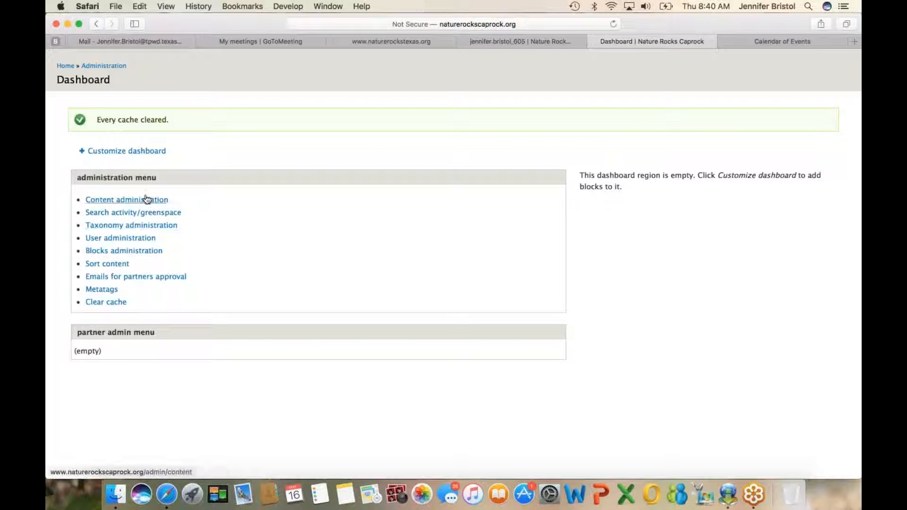
Step: Start a new Activity entry from the site's content administration
{"action": "left_click", "coordinate": [143, 201]}
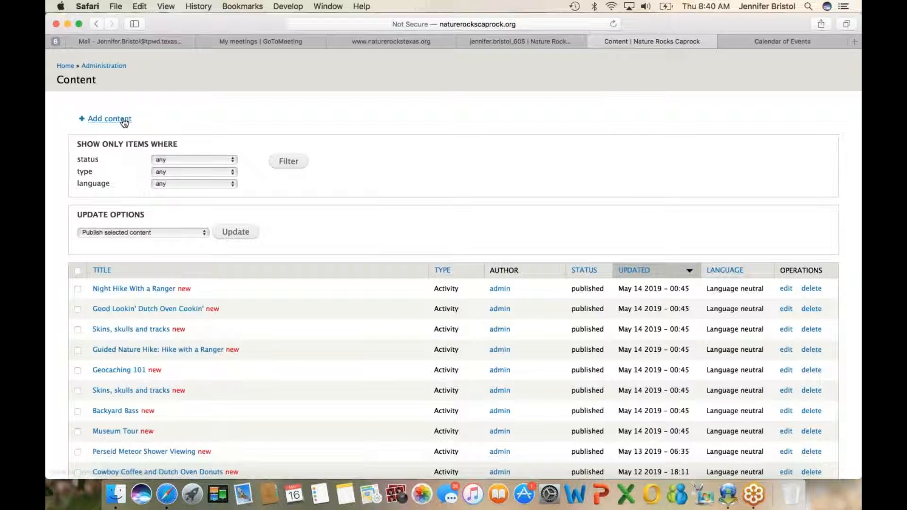
{"action": "left_click", "coordinate": [109, 118]}
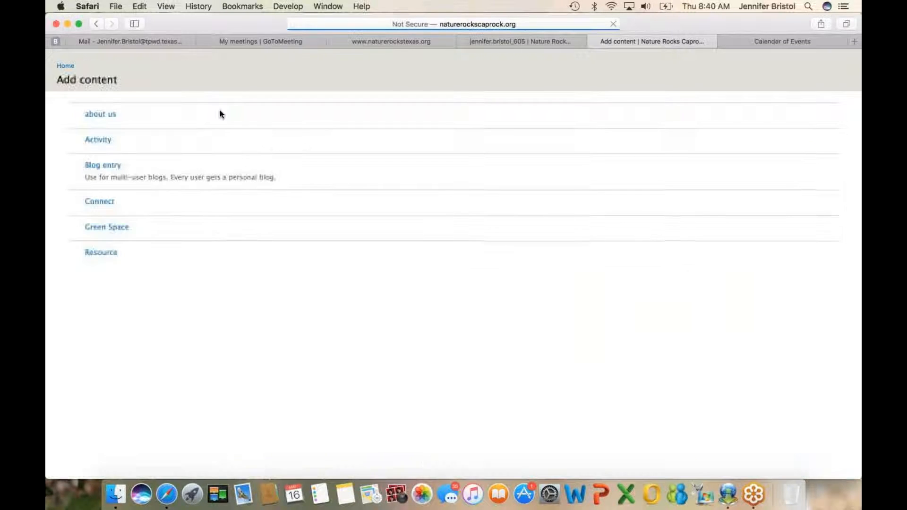
{"action": "left_click", "coordinate": [97, 140]}
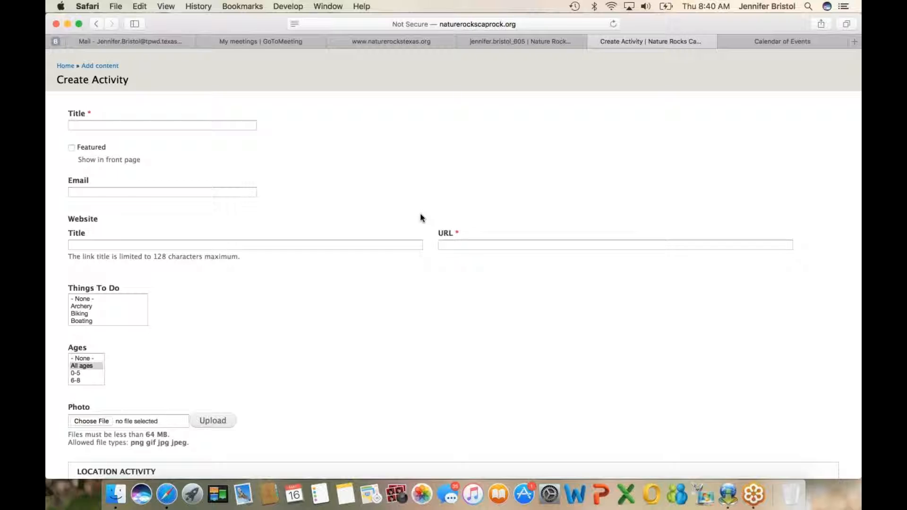
Step: Open the details of the Saturday 22 night hike on the Calendar of Events page and copy the event's title
{"action": "left_click", "coordinate": [113, 125]}
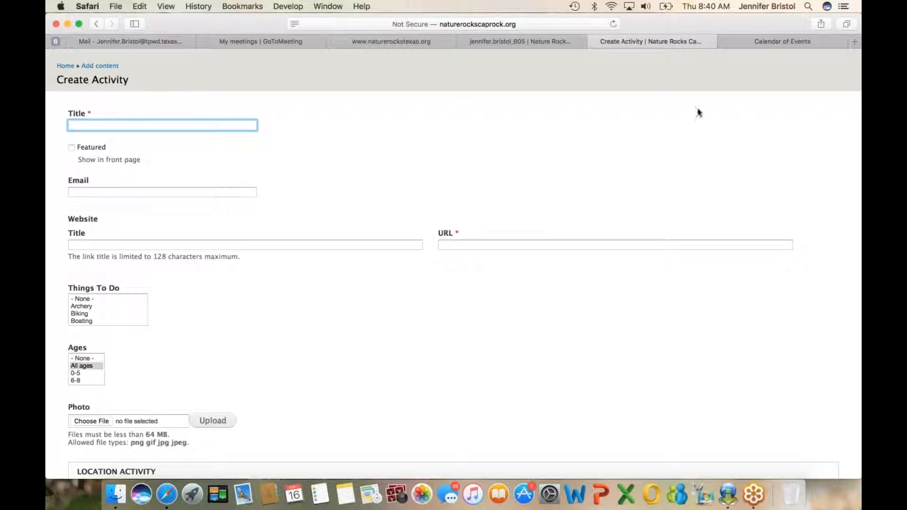
{"action": "left_click", "coordinate": [763, 41]}
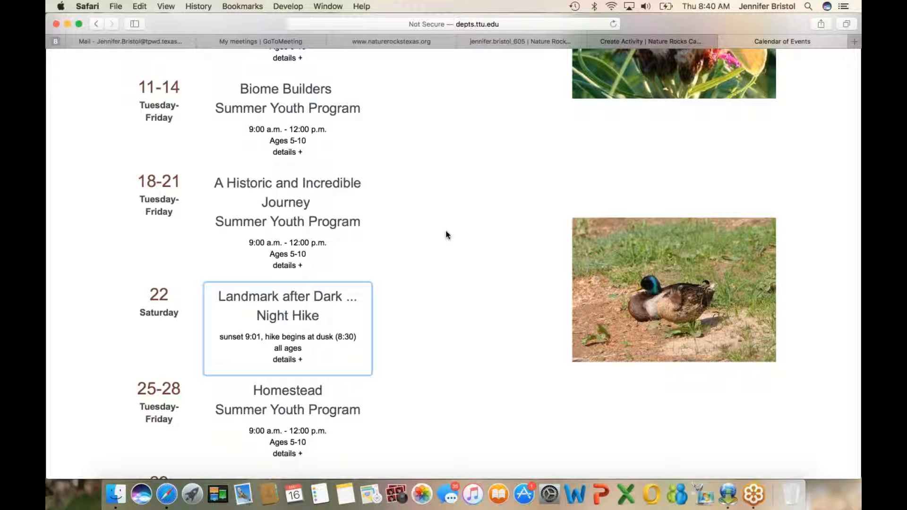
{"action": "left_click", "coordinate": [265, 301]}
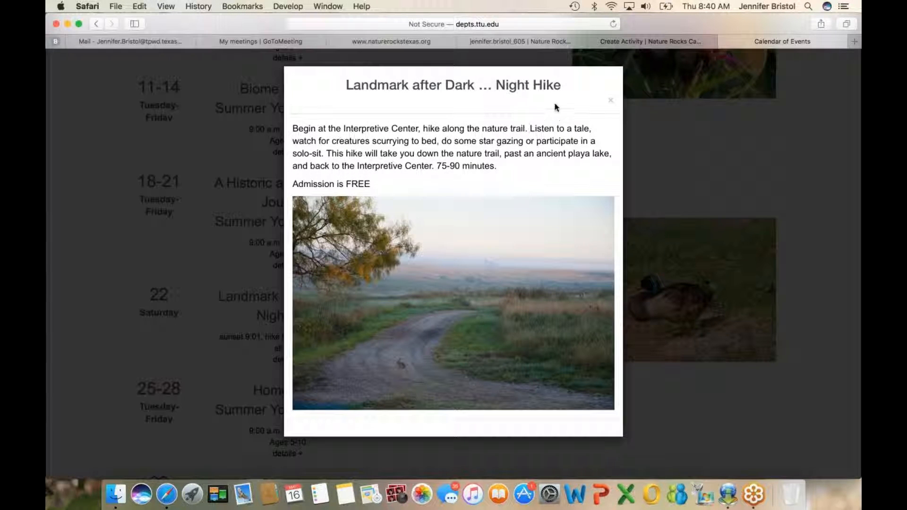
{"action": "left_click_drag", "start_coordinate": [561, 86], "coordinate": [345, 90]}
{"action": "key", "text": "super+c"}
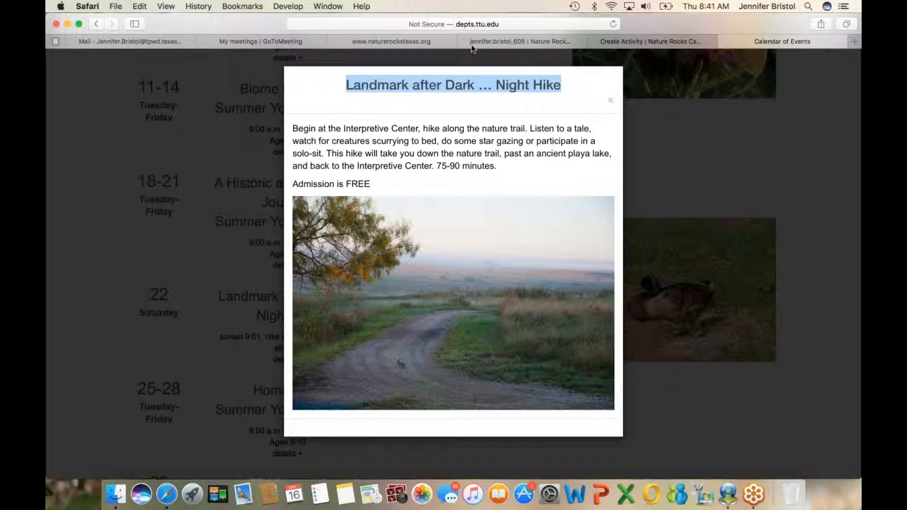
Step: Enter "Landmark after Dark … Night Hike" as the new activity's Title, Website title and Web address title
{"action": "left_click", "coordinate": [486, 41]}
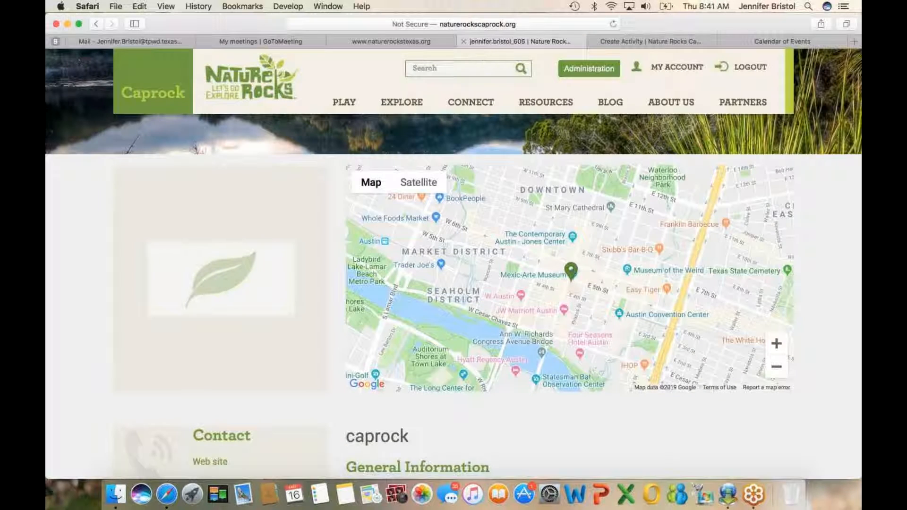
{"action": "left_click", "coordinate": [430, 40]}
{"action": "left_click", "coordinate": [613, 41]}
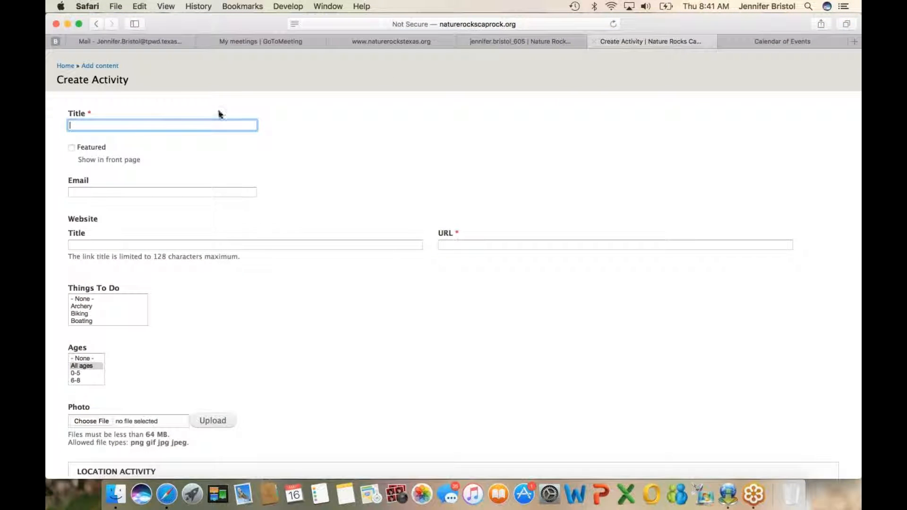
{"action": "key", "text": "super+v"}
{"action": "left_click", "coordinate": [119, 243]}
{"action": "key", "text": "super+v"}
{"action": "scroll", "coordinate": [138, 241], "scroll_direction": "down", "scroll_amount": 10}
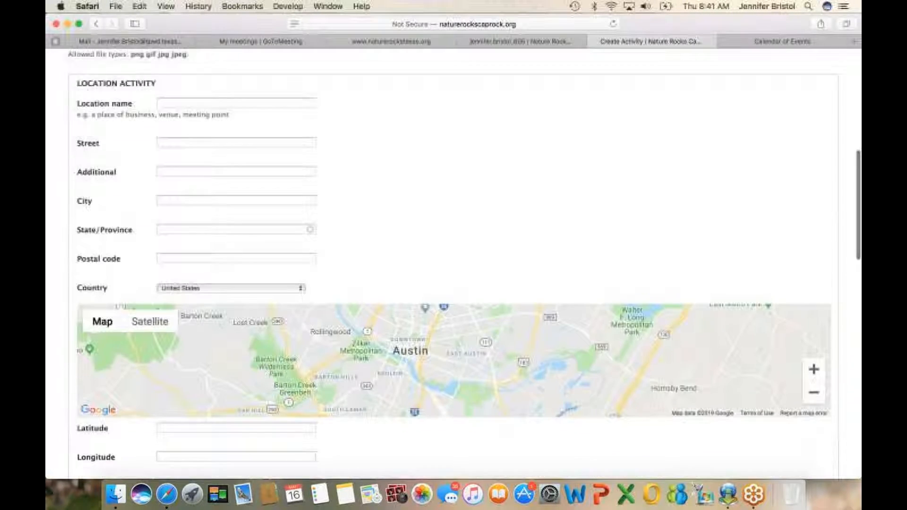
{"action": "scroll", "coordinate": [156, 273], "scroll_direction": "down", "scroll_amount": 10}
{"action": "left_click", "coordinate": [107, 298]}
{"action": "key", "text": "super+v"}
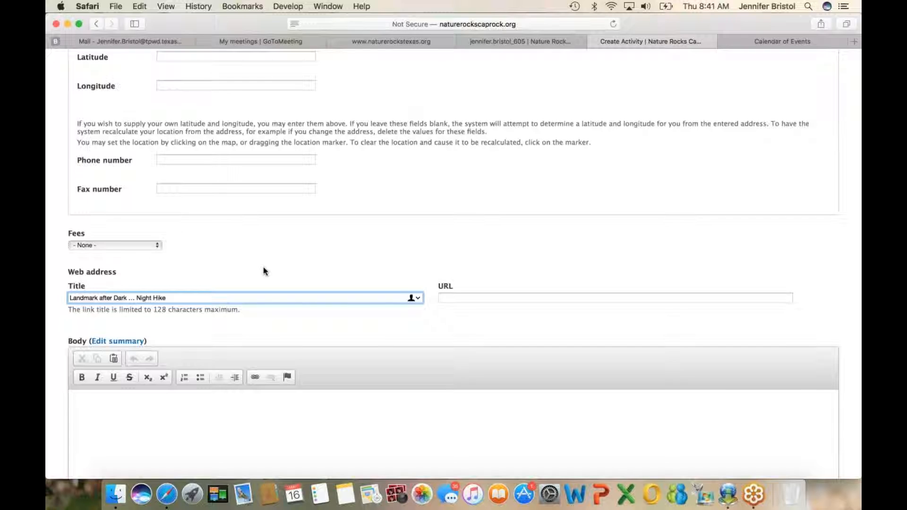
Step: Copy the night hike's full description, including the free admission line, from the event details on the calendar page
{"action": "scroll", "coordinate": [262, 267], "scroll_direction": "up", "scroll_amount": 20}
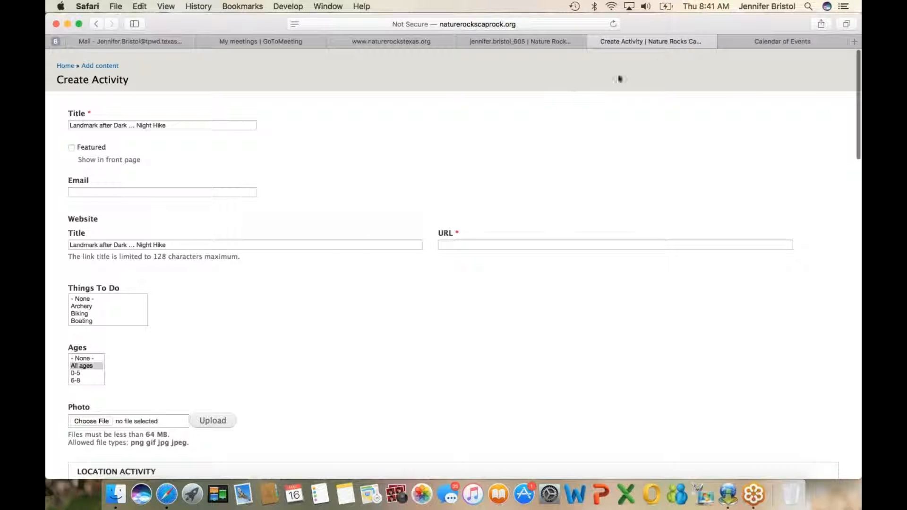
{"action": "left_click", "coordinate": [755, 39]}
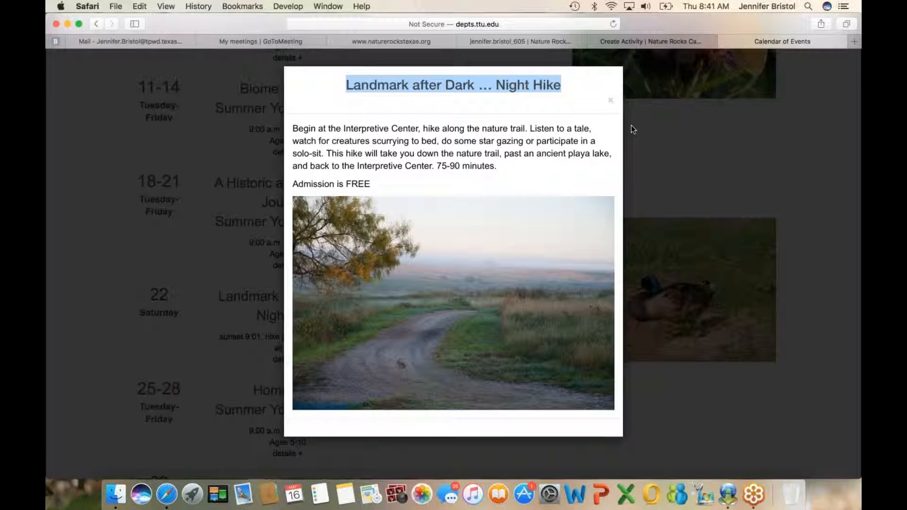
{"action": "left_click_drag", "start_coordinate": [293, 126], "coordinate": [399, 180]}
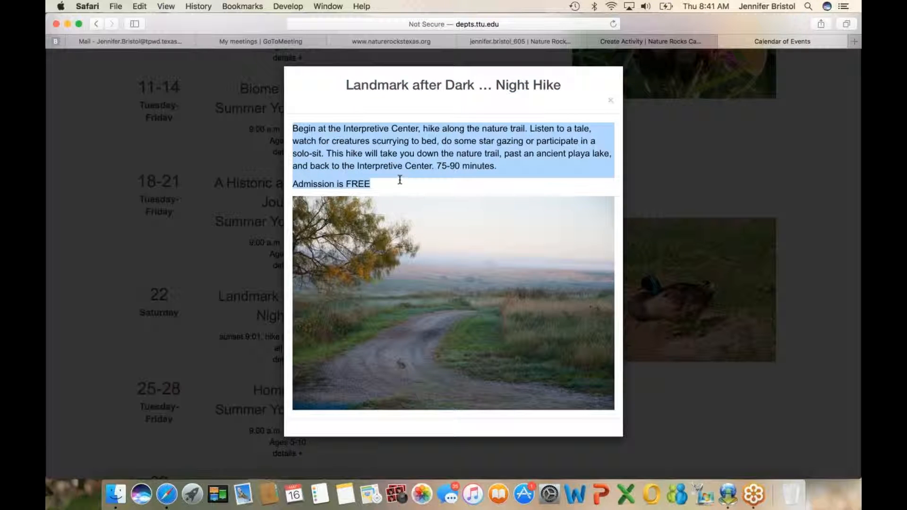
{"action": "key", "text": "super+c"}
Step: Paste the copied description into the new activity's Body and set Fees to Free event
{"action": "left_click", "coordinate": [622, 41]}
{"action": "scroll", "coordinate": [507, 112], "scroll_direction": "down", "scroll_amount": 15}
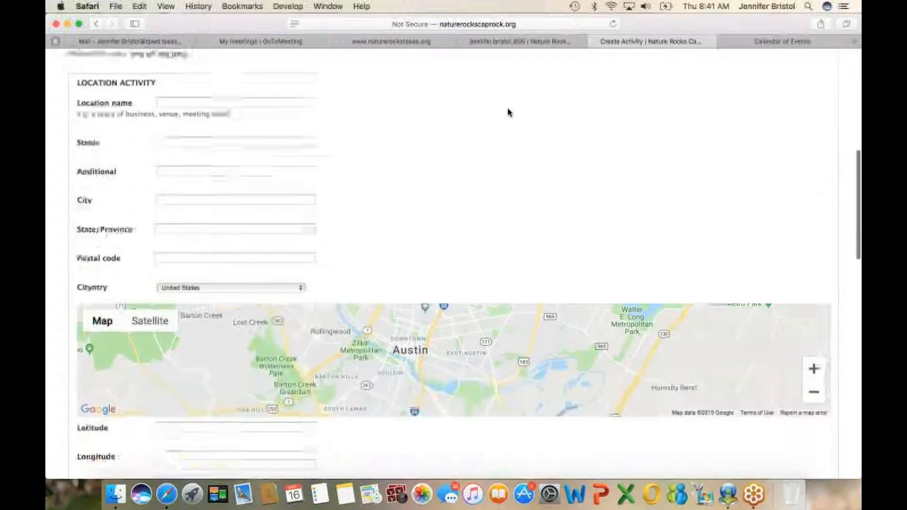
{"action": "scroll", "coordinate": [508, 112], "scroll_direction": "down", "scroll_amount": 5}
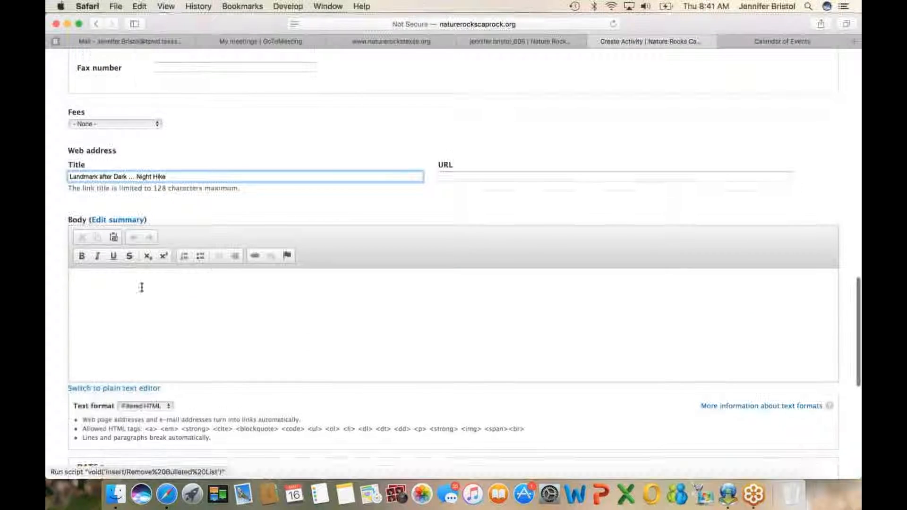
{"action": "left_click", "coordinate": [127, 286]}
{"action": "key", "text": "super+v"}
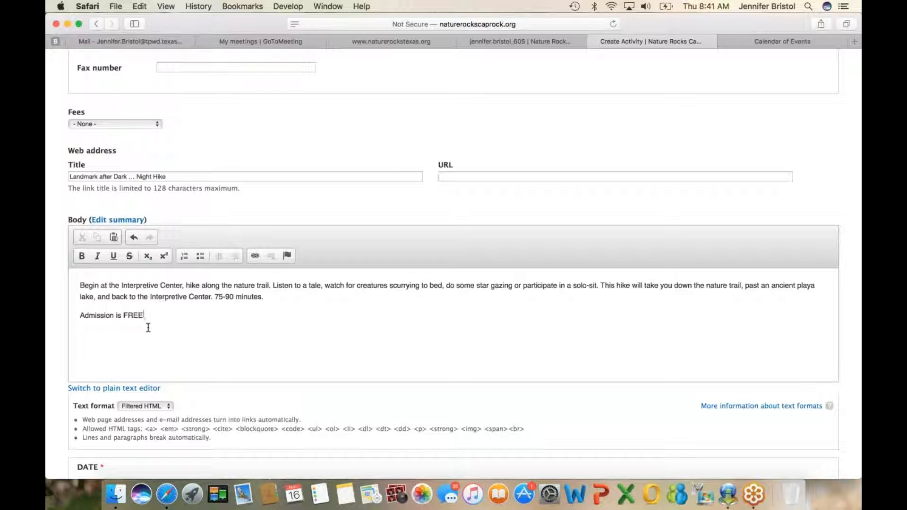
{"action": "key", "text": "BackSpace"}
{"action": "left_click", "coordinate": [158, 128]}
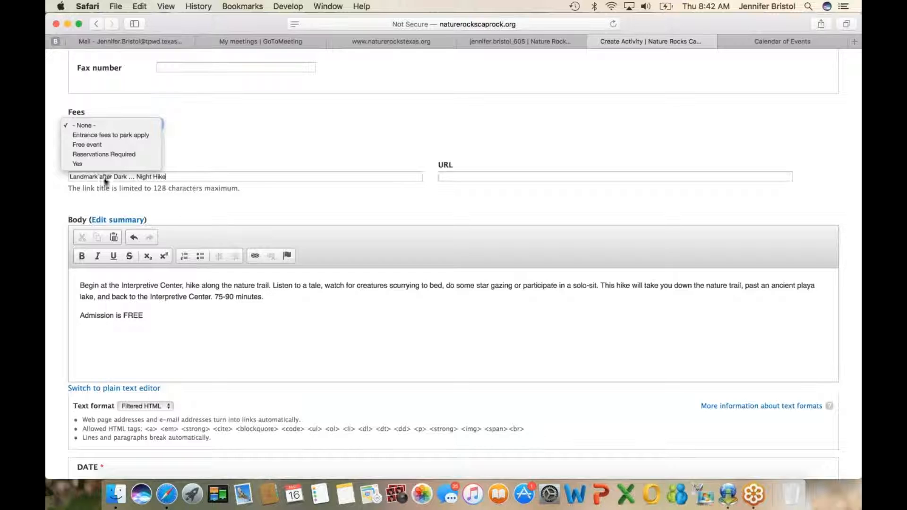
{"action": "left_click", "coordinate": [94, 144]}
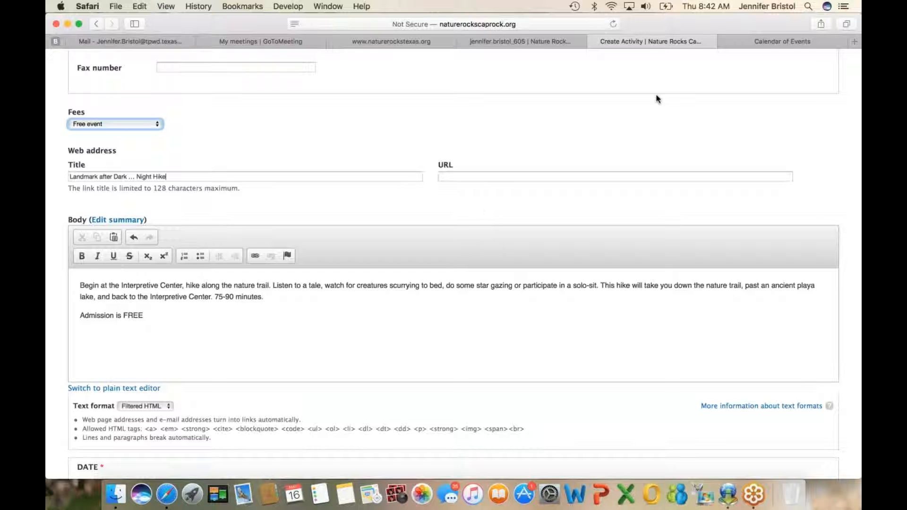
Step: Close the event details, copy the calendar page's address and paste it as the URL of the activity's Web address
{"action": "left_click", "coordinate": [744, 42]}
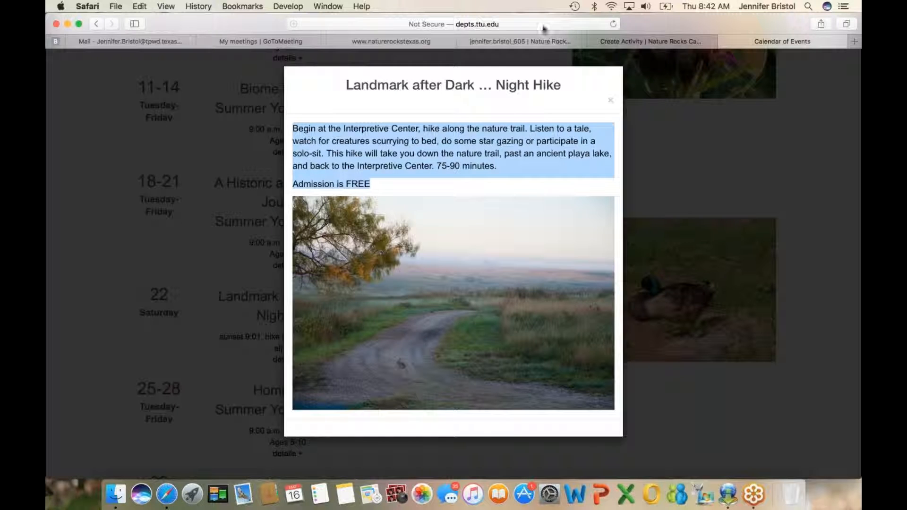
{"action": "left_click", "coordinate": [610, 102]}
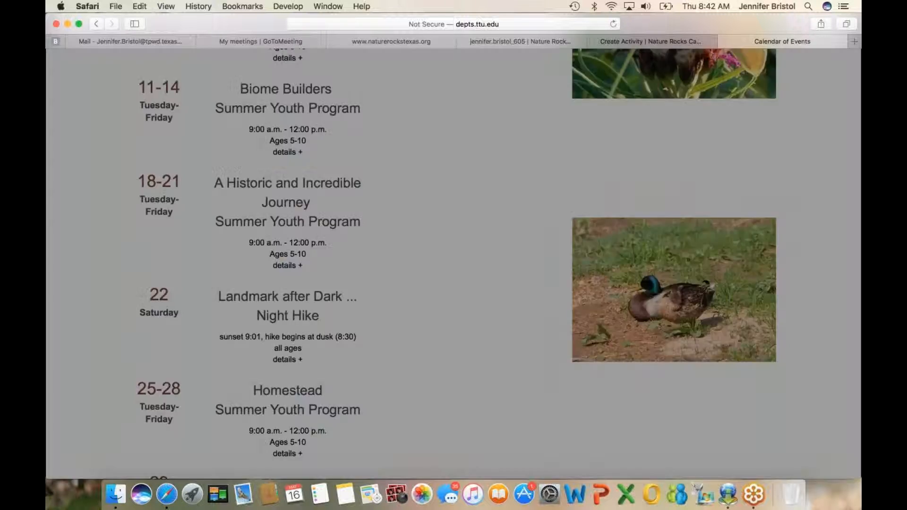
{"action": "left_click", "coordinate": [514, 22]}
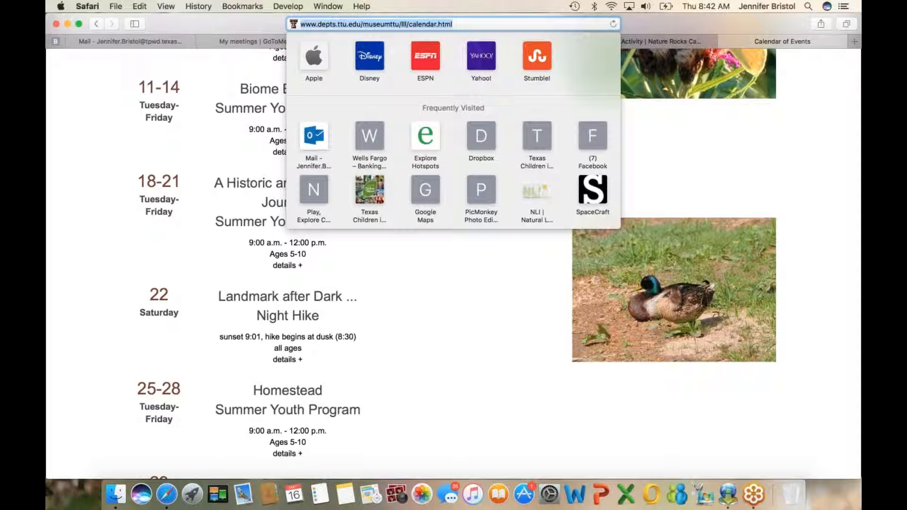
{"action": "left_click", "coordinate": [673, 41]}
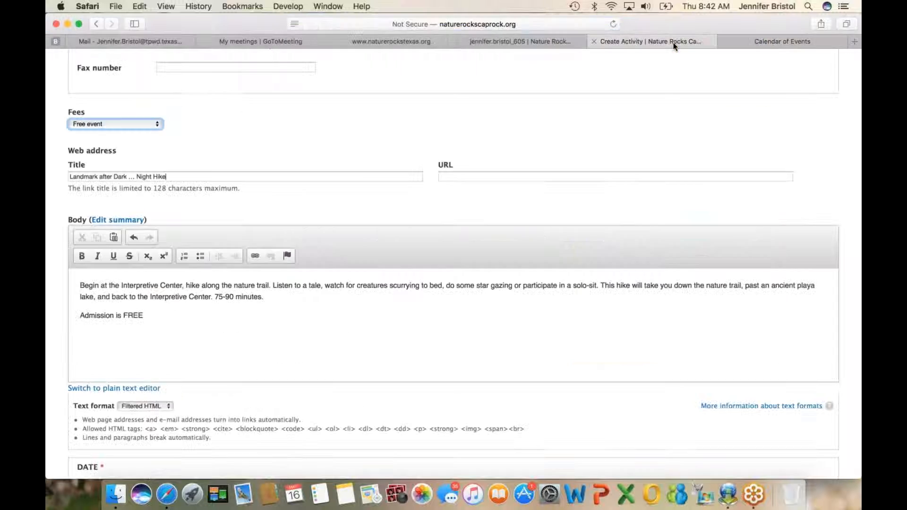
{"action": "left_click", "coordinate": [455, 175]}
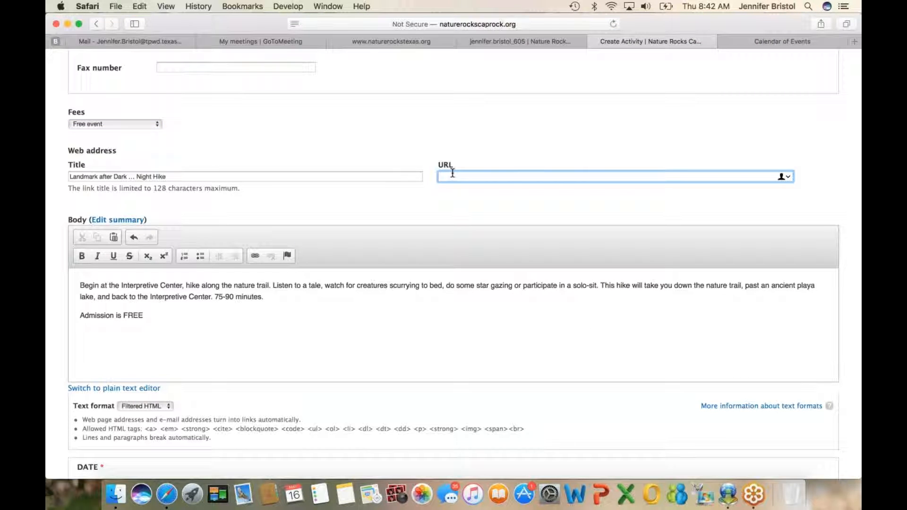
{"action": "key", "text": "super+v"}
{"action": "scroll", "coordinate": [486, 234], "scroll_direction": "down", "scroll_amount": 15}
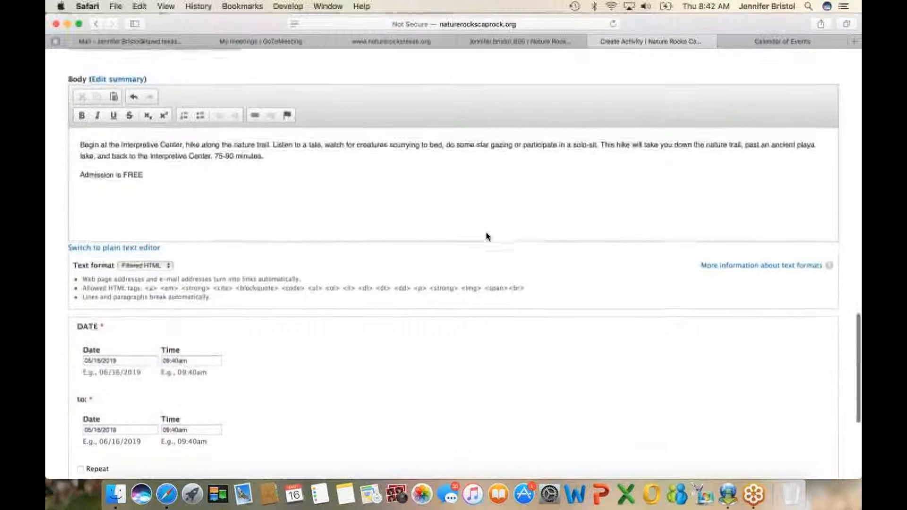
{"action": "scroll", "coordinate": [486, 234], "scroll_direction": "up", "scroll_amount": 10}
{"action": "left_click", "coordinate": [461, 171]}
{"action": "key", "text": "super+v"}
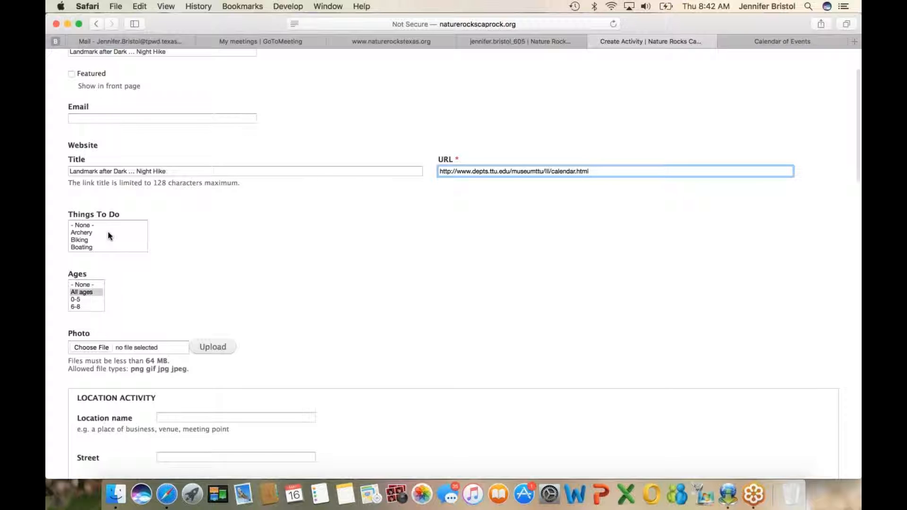
Step: Choose Educational Programs and Hiking/ walking as the activity's Things To Do
{"action": "scroll", "coordinate": [109, 235], "scroll_direction": "down", "scroll_amount": 2}
{"action": "scroll", "coordinate": [108, 235], "scroll_direction": "down", "scroll_amount": 3}
{"action": "scroll", "coordinate": [108, 236], "scroll_direction": "up", "scroll_amount": 5}
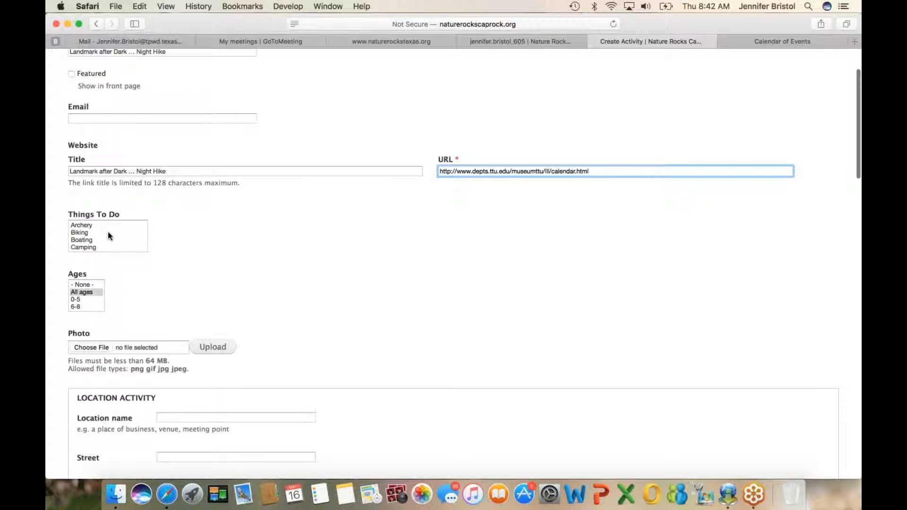
{"action": "scroll", "coordinate": [109, 235], "scroll_direction": "down", "scroll_amount": 1}
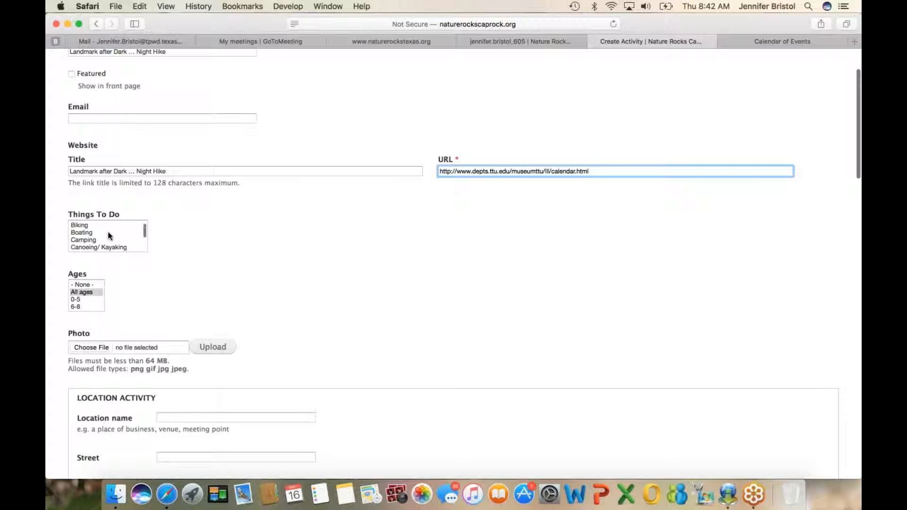
{"action": "scroll", "coordinate": [108, 237], "scroll_direction": "down", "scroll_amount": 2}
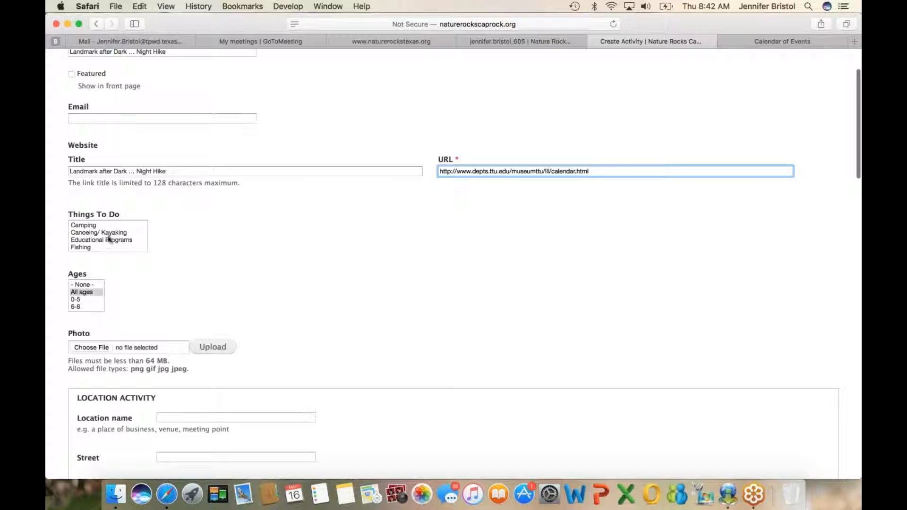
{"action": "left_click", "coordinate": [113, 240]}
{"action": "scroll", "coordinate": [113, 243], "scroll_direction": "down", "scroll_amount": 4}
{"action": "scroll", "coordinate": [113, 242], "scroll_direction": "down", "scroll_amount": 1}
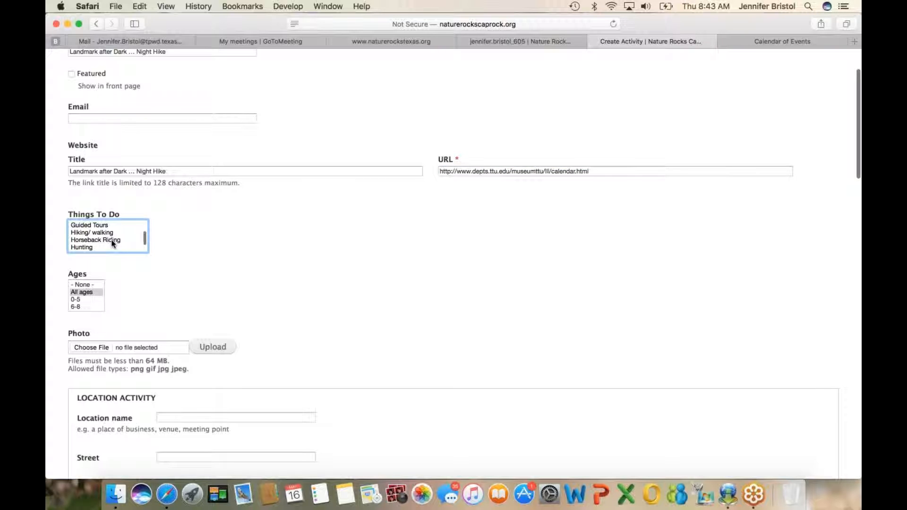
{"action": "left_click", "coordinate": [110, 234]}
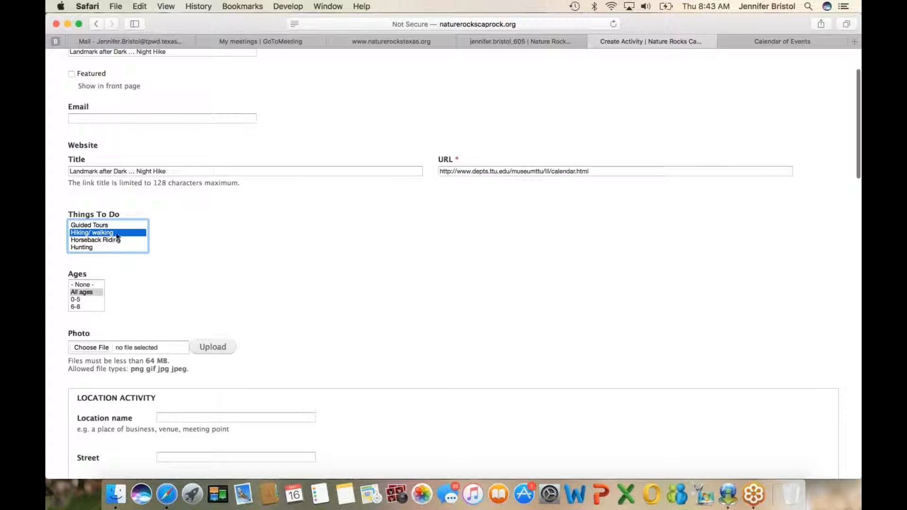
Step: Review the remaining Things To Do options and the age groups offered under Ages
{"action": "scroll", "coordinate": [127, 233], "scroll_direction": "down", "scroll_amount": 1}
{"action": "scroll", "coordinate": [127, 233], "scroll_direction": "up", "scroll_amount": 2}
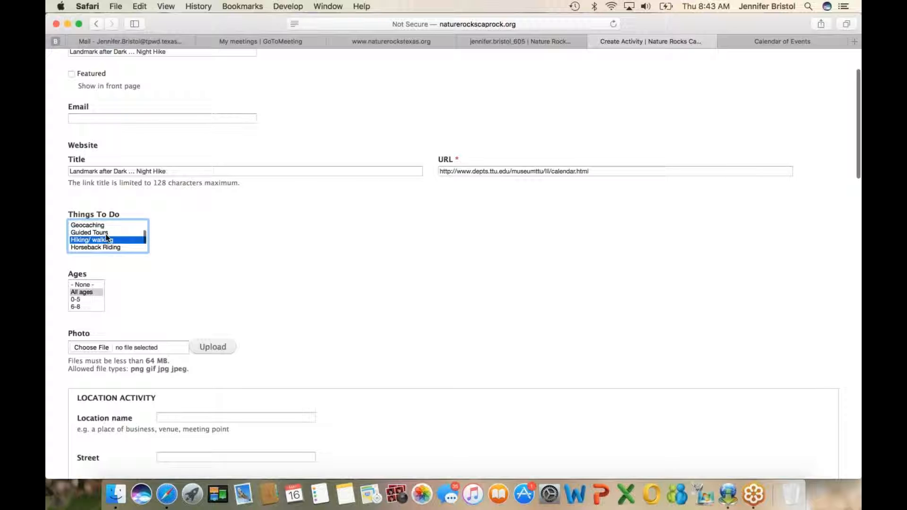
{"action": "scroll", "coordinate": [125, 235], "scroll_direction": "down", "scroll_amount": 1}
{"action": "scroll", "coordinate": [124, 234], "scroll_direction": "down", "scroll_amount": 5}
{"action": "scroll", "coordinate": [124, 234], "scroll_direction": "down", "scroll_amount": 1}
{"action": "scroll", "coordinate": [125, 235], "scroll_direction": "down", "scroll_amount": 1}
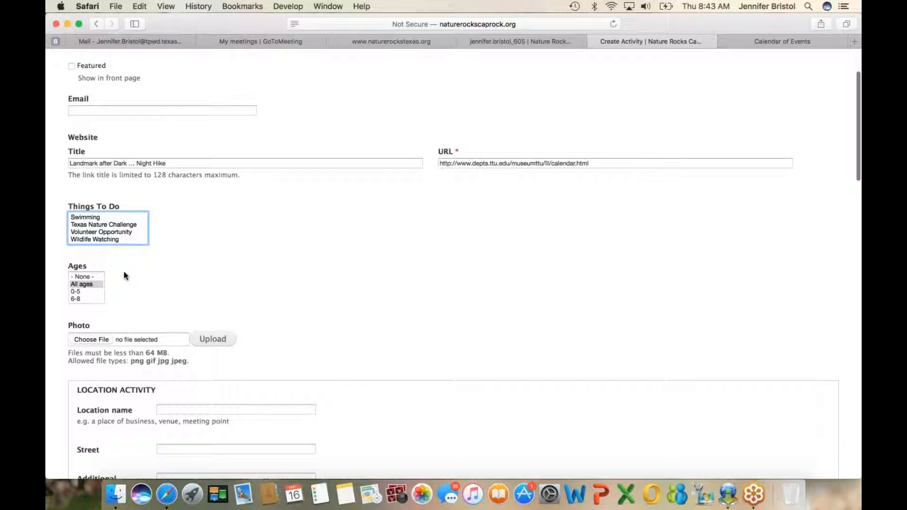
{"action": "scroll", "coordinate": [125, 275], "scroll_direction": "down", "scroll_amount": 2}
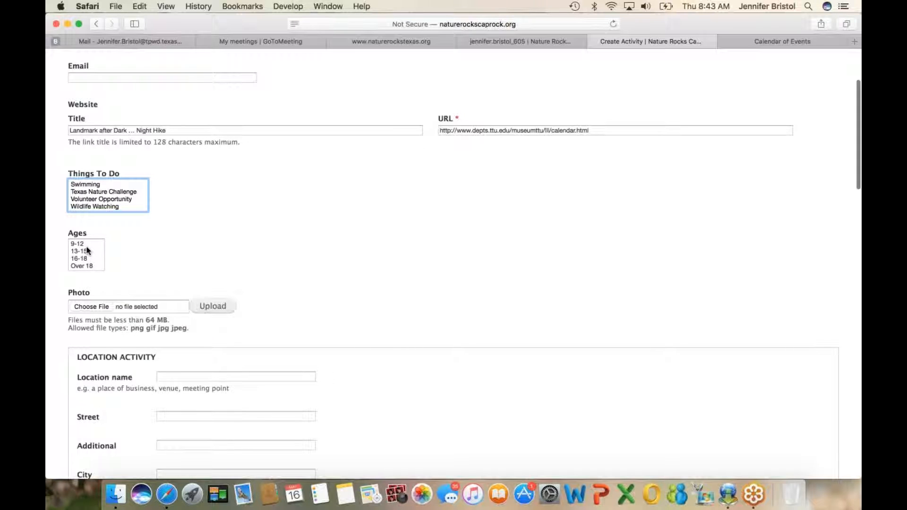
{"action": "scroll", "coordinate": [86, 250], "scroll_direction": "up", "scroll_amount": 2}
{"action": "scroll", "coordinate": [121, 257], "scroll_direction": "up", "scroll_amount": 2}
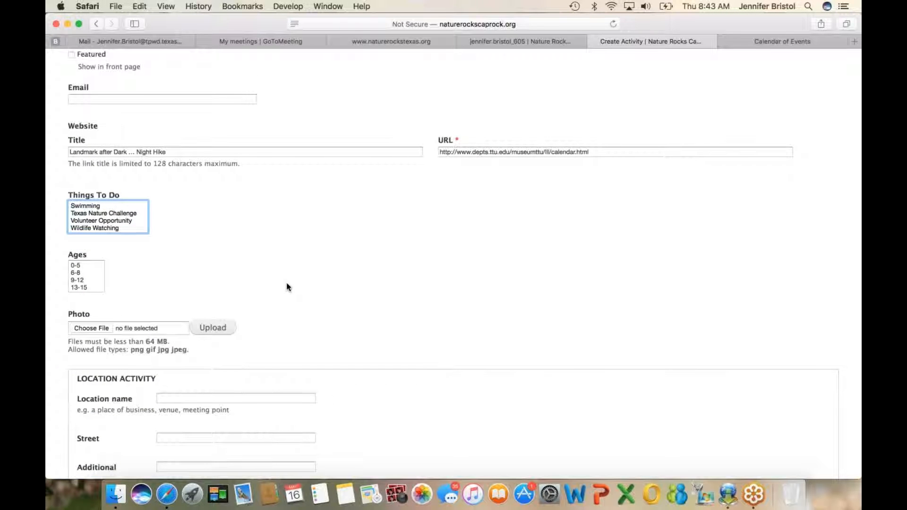
{"action": "scroll", "coordinate": [287, 287], "scroll_direction": "down", "scroll_amount": 4}
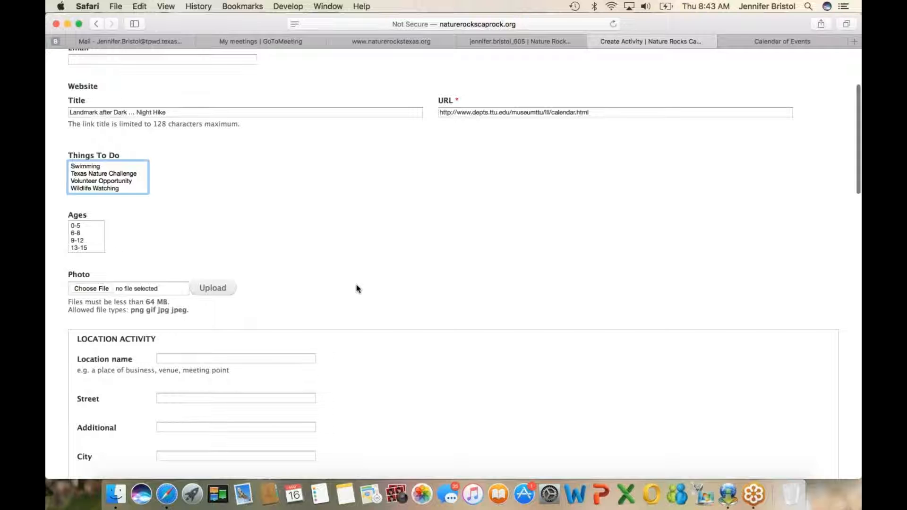
Step: Copy the venue's address from the calendar page's footer and paste it into the activity location's Street
{"action": "left_click", "coordinate": [772, 41]}
{"action": "scroll", "coordinate": [480, 225], "scroll_direction": "down", "scroll_amount": 2}
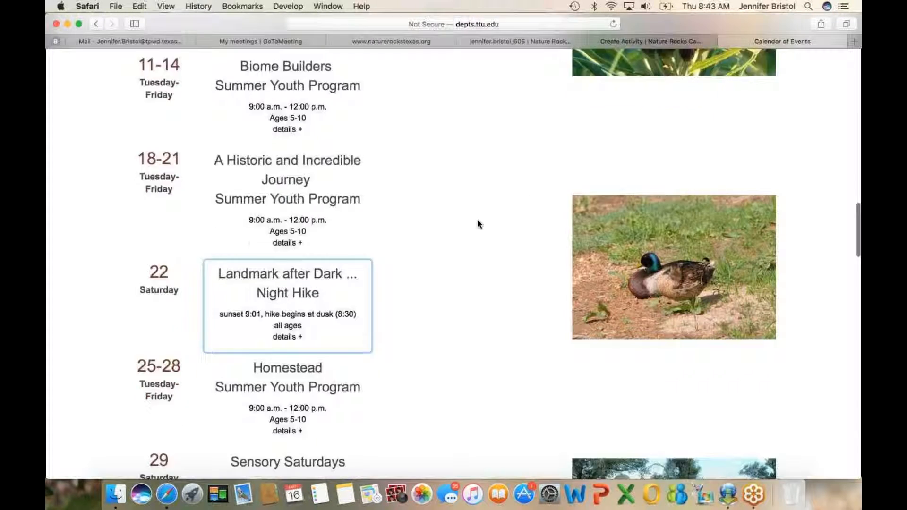
{"action": "scroll", "coordinate": [480, 224], "scroll_direction": "down", "scroll_amount": 20}
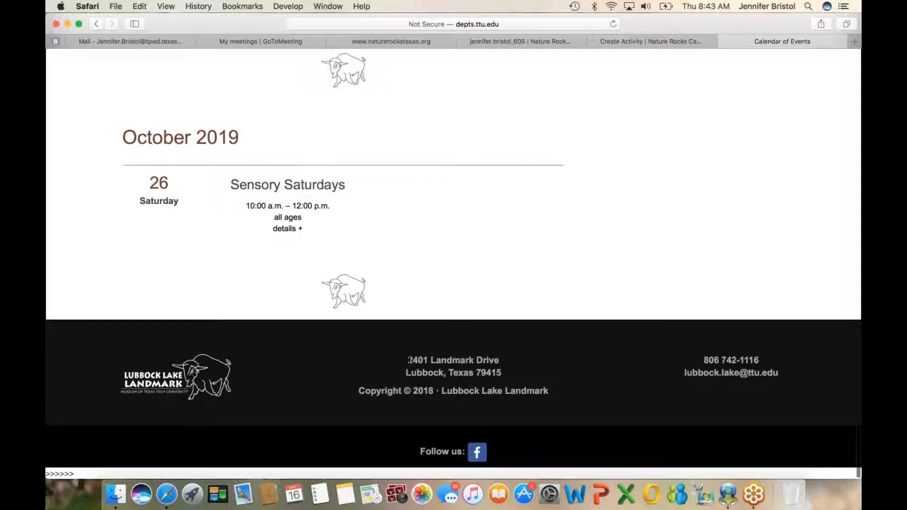
{"action": "left_click_drag", "start_coordinate": [408, 360], "coordinate": [501, 372]}
{"action": "key", "text": "super+c"}
{"action": "left_click", "coordinate": [631, 42]}
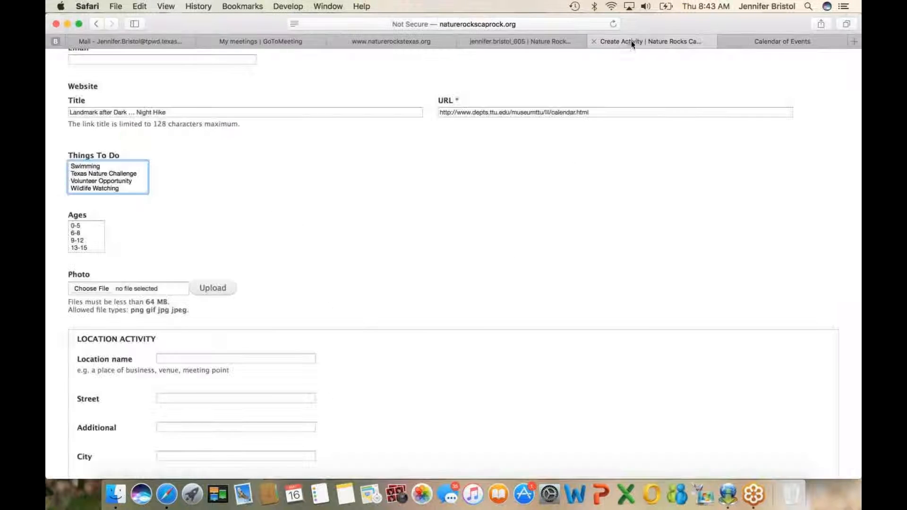
{"action": "scroll", "coordinate": [221, 332], "scroll_direction": "down", "scroll_amount": 2}
{"action": "left_click", "coordinate": [180, 341]}
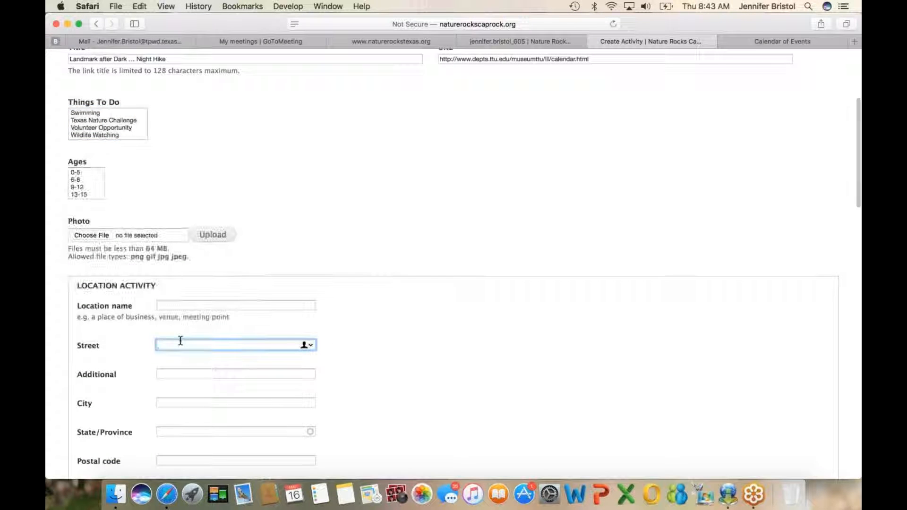
{"action": "key", "text": "super+v"}
Step: Fill in the location's City as Lubbock, State/Province as TX, and the venue's Postal code
{"action": "scroll", "coordinate": [169, 364], "scroll_direction": "down", "scroll_amount": 1}
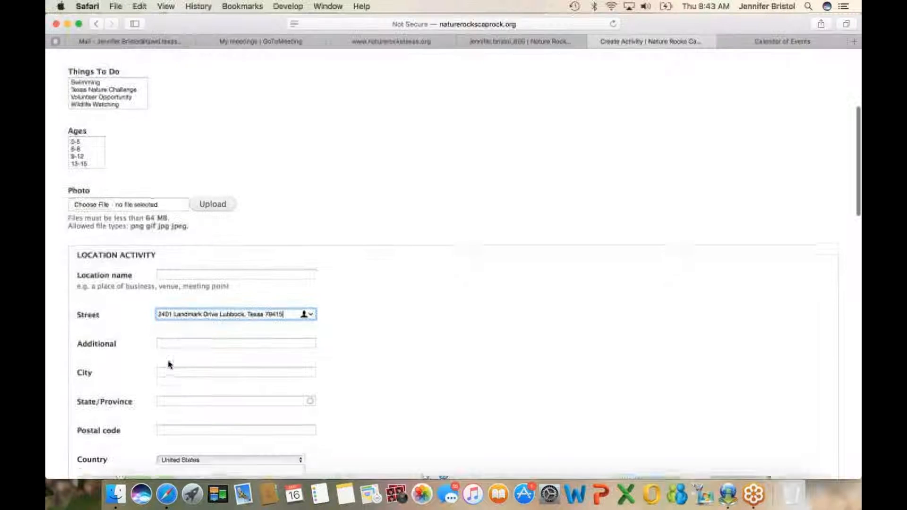
{"action": "left_click", "coordinate": [168, 368]}
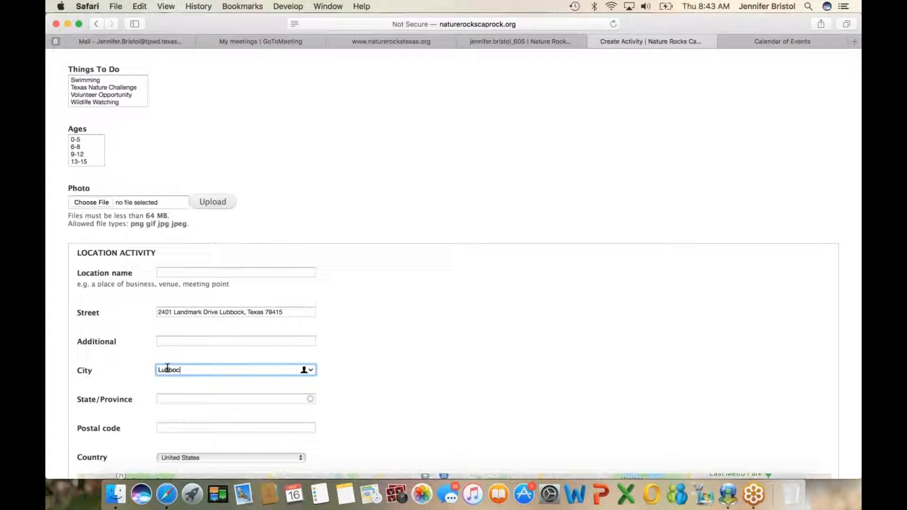
{"action": "left_click", "coordinate": [173, 401]}
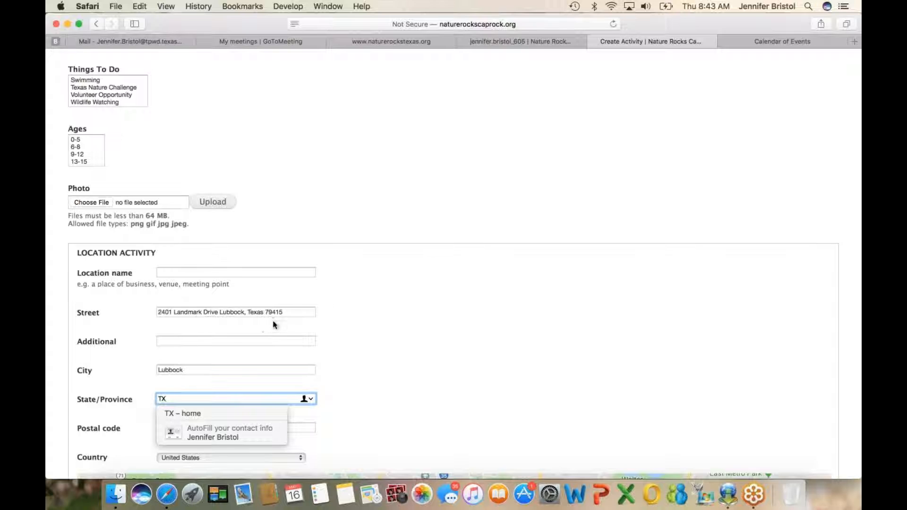
{"action": "scroll", "coordinate": [277, 330], "scroll_direction": "down", "scroll_amount": 2}
{"action": "left_click", "coordinate": [189, 368]}
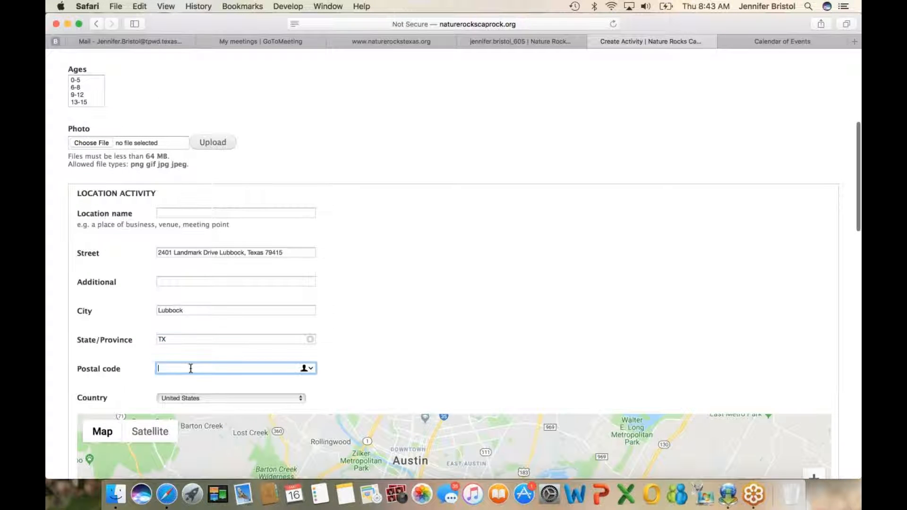
{"action": "type", "text": "7"}
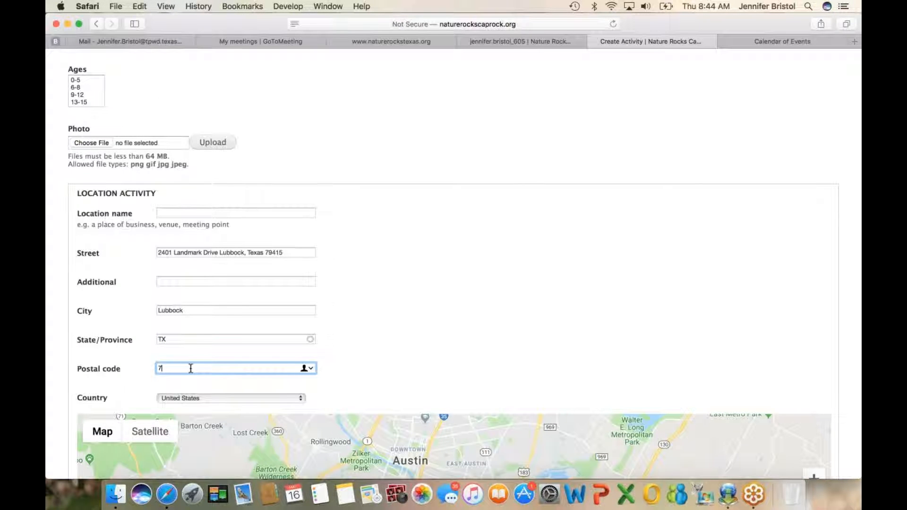
{"action": "type", "text": "9415"}
Step: Remove the city, state and postal code from the end of the location's Street entry
{"action": "left_click", "coordinate": [301, 252]}
{"action": "key", "text": "BackSpace"}
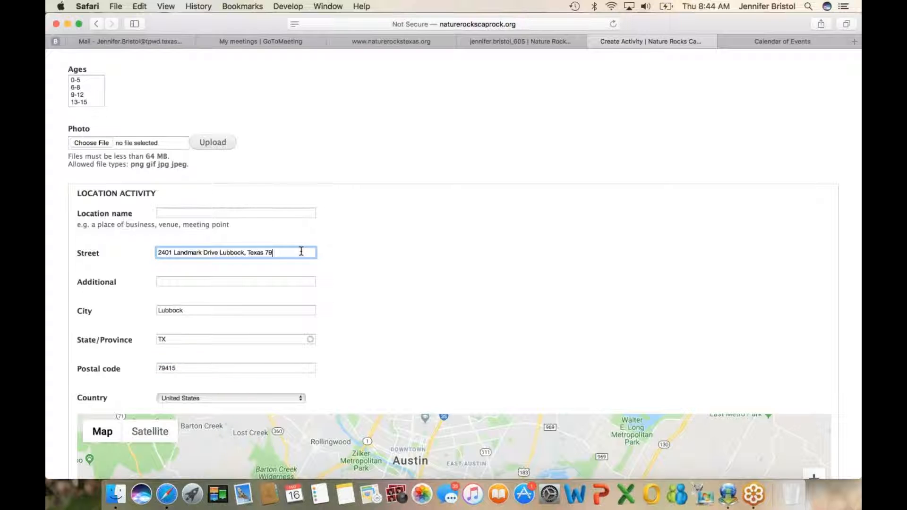
{"action": "key", "text": "BackSpace"}
{"action": "key", "text": "BackSpace"}
{"action": "key", "text": "BackSpace"}
{"action": "key", "text": "BackSpace"}
{"action": "key", "text": "BackSpace"}
{"action": "key", "text": "BackSpace"}
Step: Copy the venue's phone number from the calendar page's footer and paste it into the location's Phone number
{"action": "scroll", "coordinate": [276, 223], "scroll_direction": "down", "scroll_amount": 10}
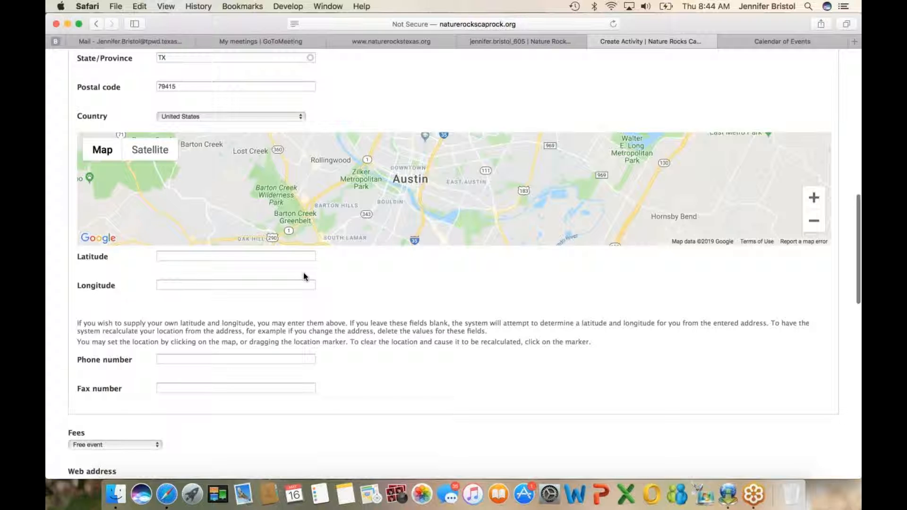
{"action": "scroll", "coordinate": [303, 275], "scroll_direction": "down", "scroll_amount": 3}
{"action": "left_click", "coordinate": [183, 295]}
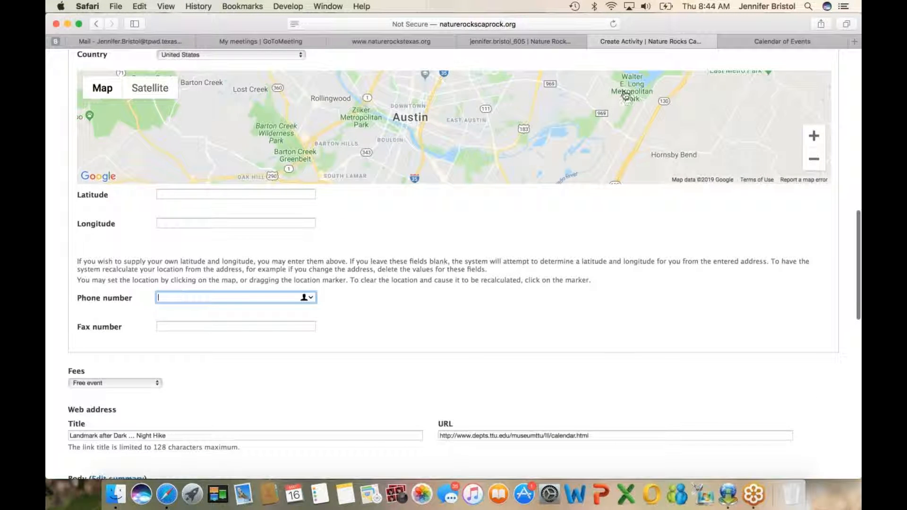
{"action": "left_click", "coordinate": [755, 42]}
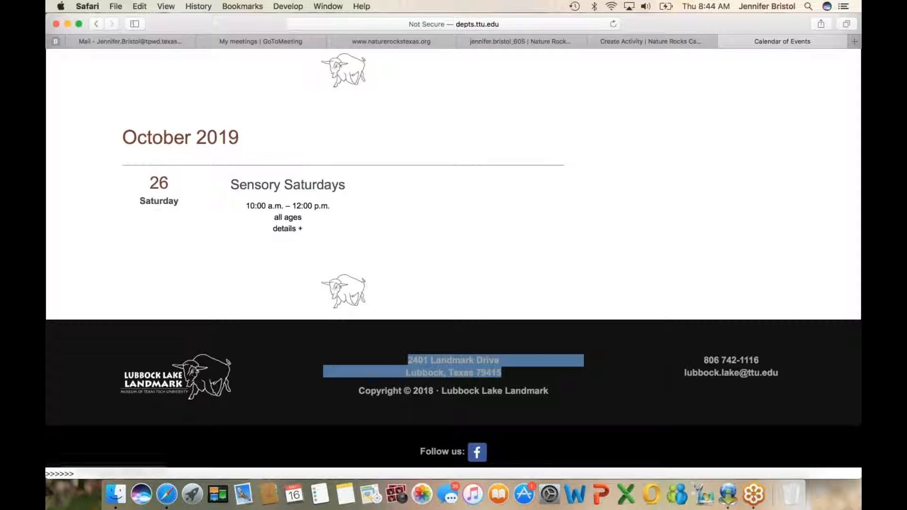
{"action": "left_click_drag", "start_coordinate": [703, 360], "coordinate": [760, 360]}
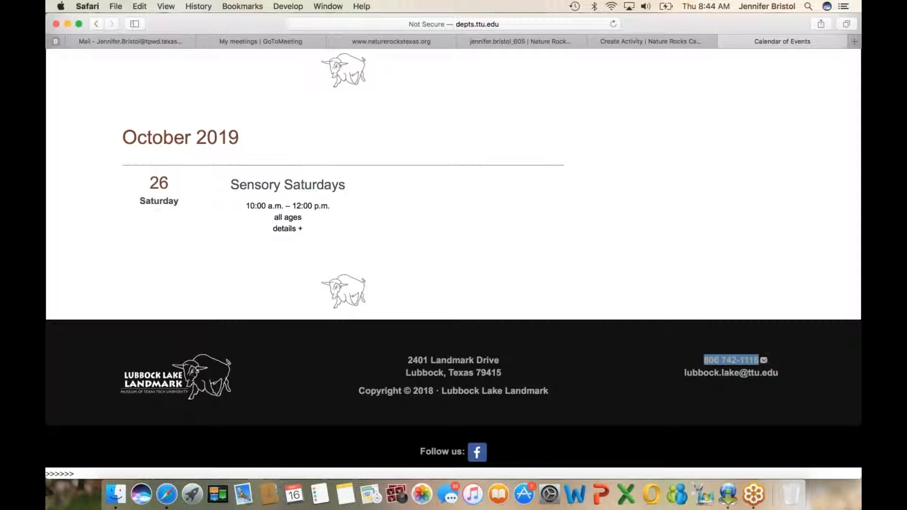
{"action": "left_click", "coordinate": [658, 43]}
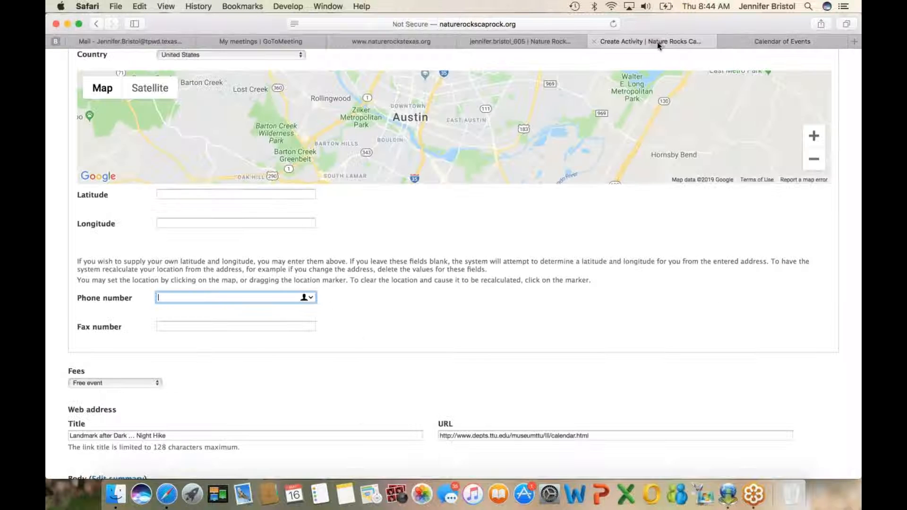
{"action": "key", "text": "super+v"}
Step: Check the June night hike's date and start time on the calendar page for the activity's DATE section
{"action": "scroll", "coordinate": [368, 321], "scroll_direction": "down", "scroll_amount": 1}
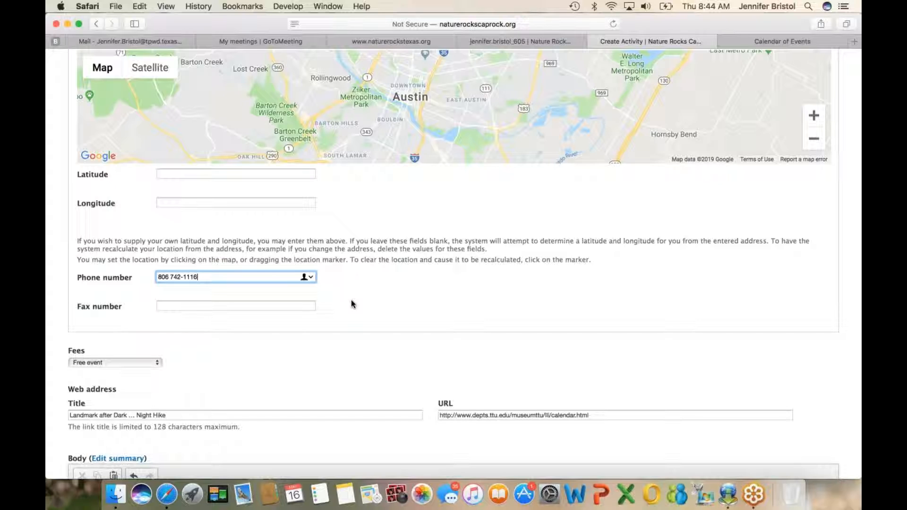
{"action": "scroll", "coordinate": [373, 307], "scroll_direction": "down", "scroll_amount": 3}
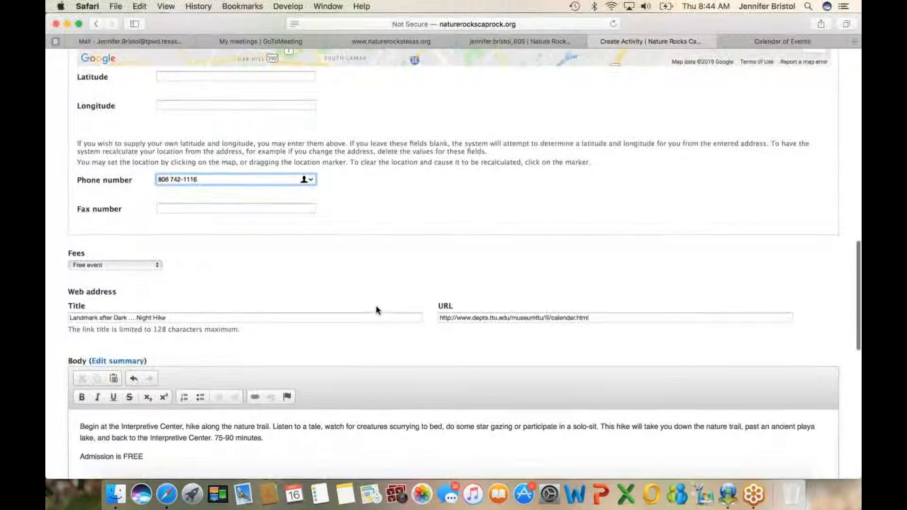
{"action": "scroll", "coordinate": [376, 310], "scroll_direction": "down", "scroll_amount": 8}
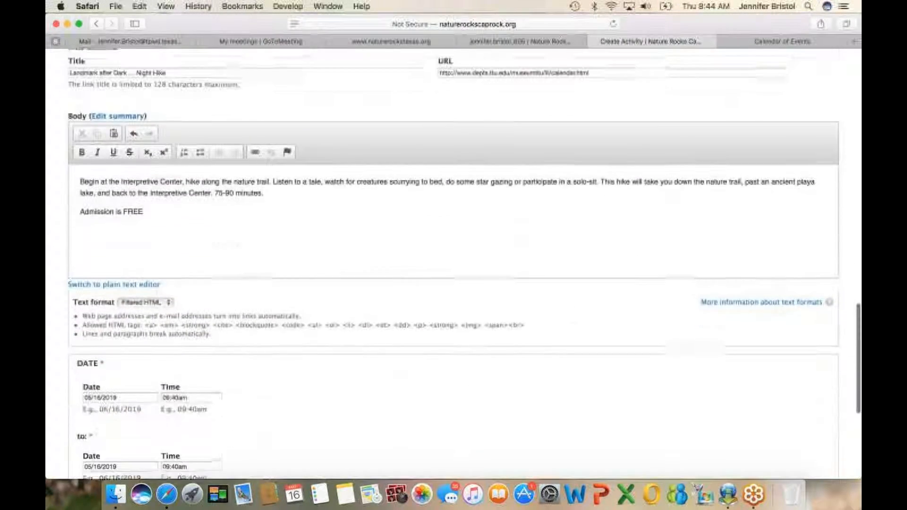
{"action": "scroll", "coordinate": [378, 310], "scroll_direction": "down", "scroll_amount": 2}
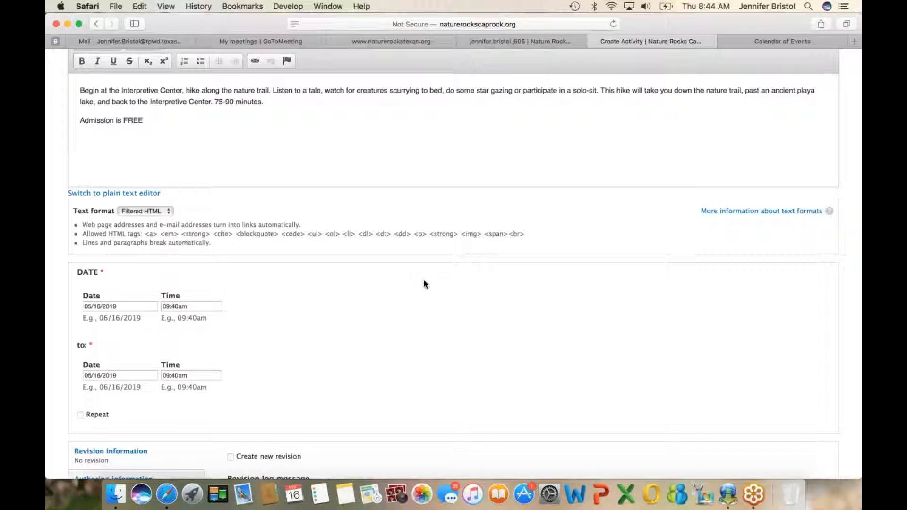
{"action": "left_click", "coordinate": [739, 40]}
{"action": "scroll", "coordinate": [419, 160], "scroll_direction": "up", "scroll_amount": 10}
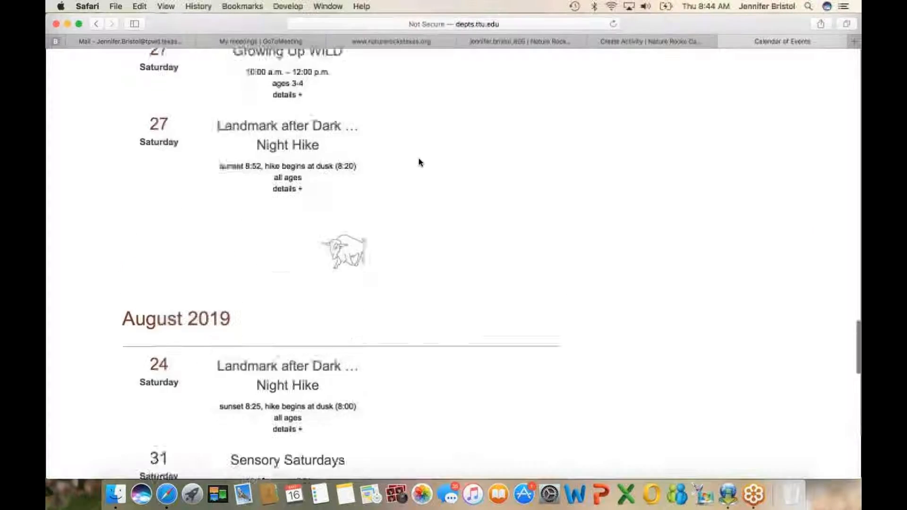
{"action": "scroll", "coordinate": [419, 162], "scroll_direction": "up", "scroll_amount": 15}
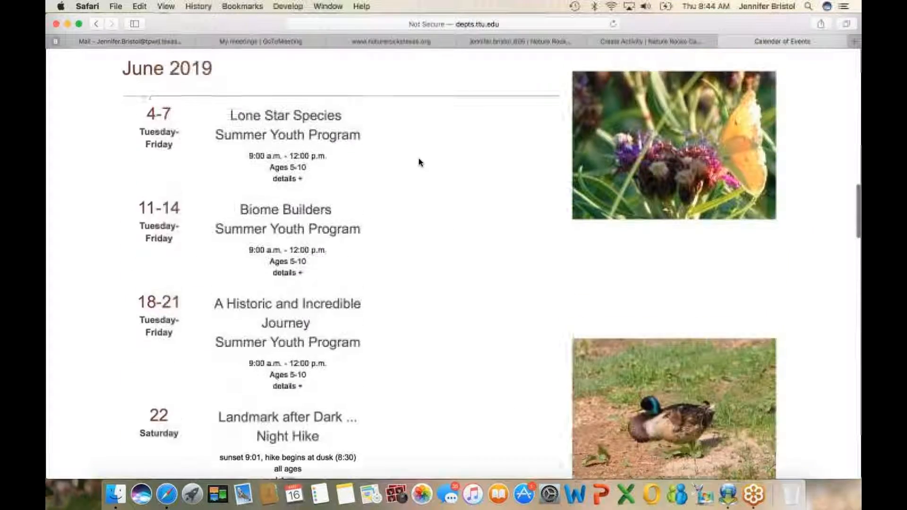
{"action": "scroll", "coordinate": [419, 162], "scroll_direction": "down", "scroll_amount": 4}
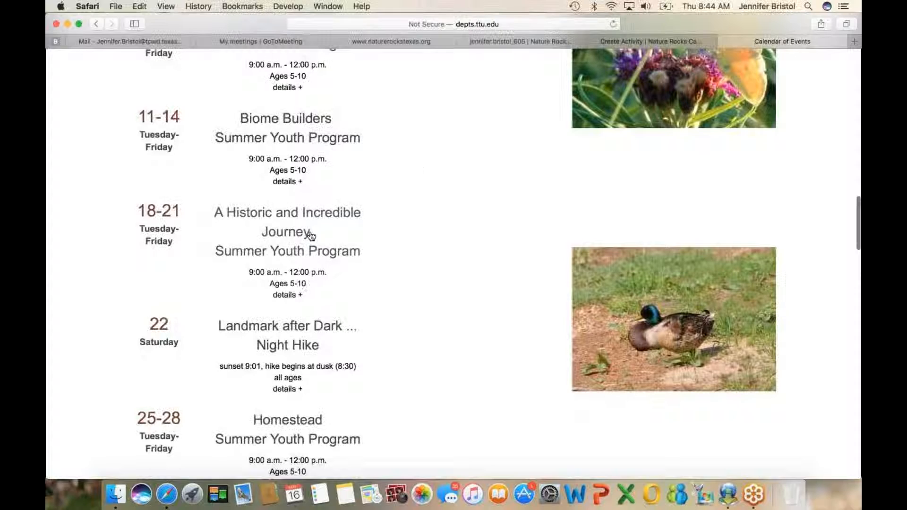
Step: Set the activity's start date to 05/22/2019 in the DATE section of the activity form
{"action": "left_click", "coordinate": [631, 41]}
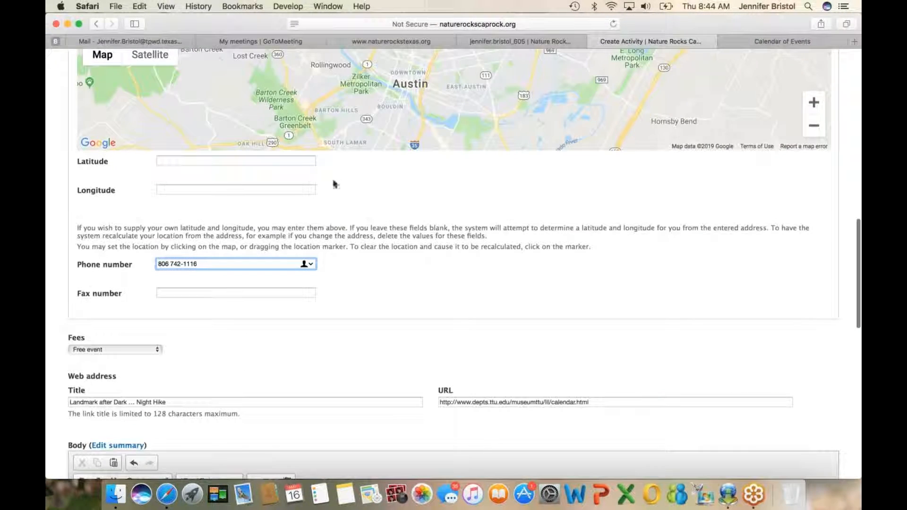
{"action": "scroll", "coordinate": [272, 349], "scroll_direction": "down", "scroll_amount": 10}
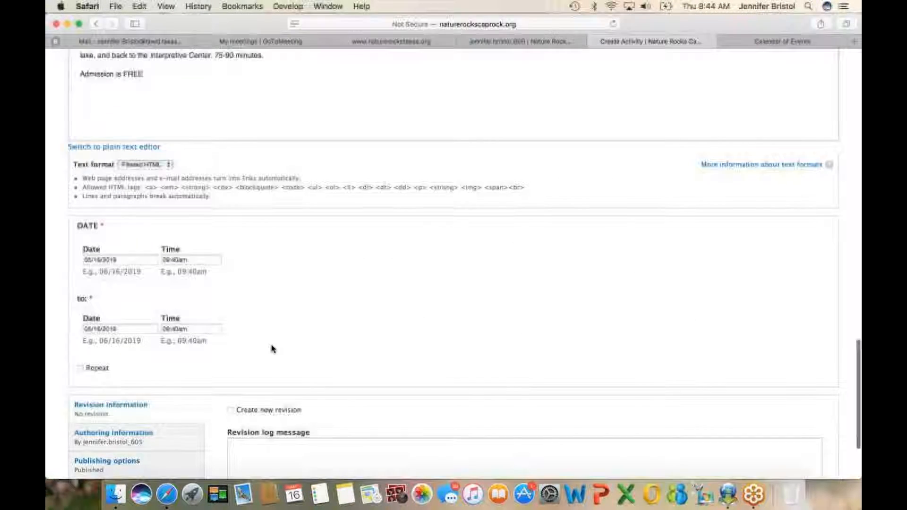
{"action": "left_click", "coordinate": [124, 260]}
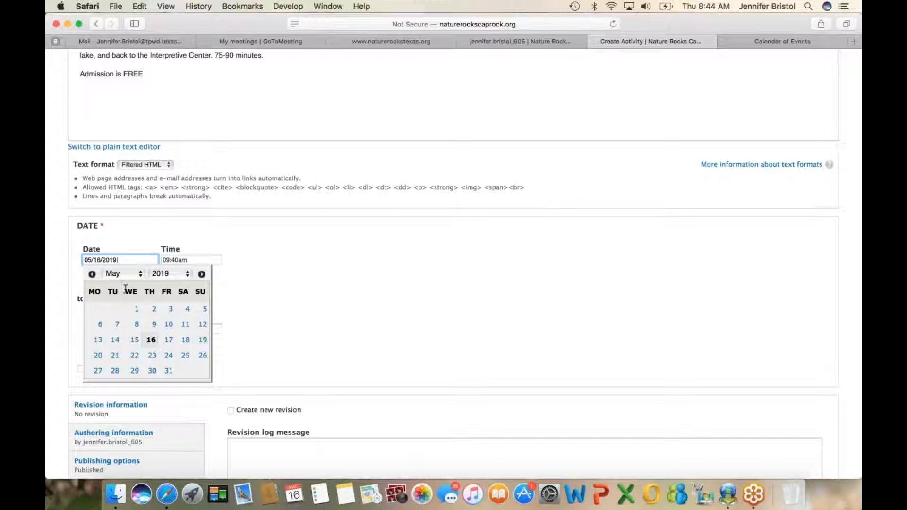
{"action": "left_click", "coordinate": [135, 355]}
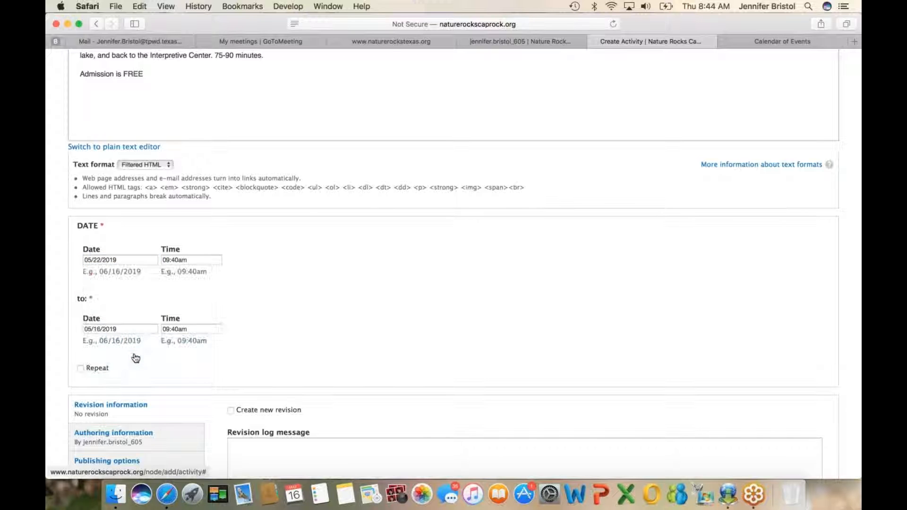
{"action": "left_click", "coordinate": [132, 259]}
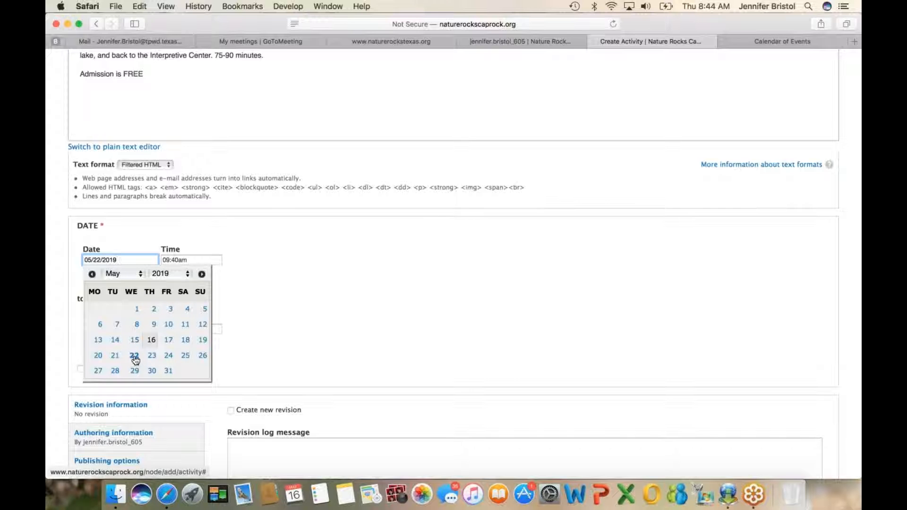
{"action": "left_click", "coordinate": [137, 276]}
{"action": "left_click", "coordinate": [121, 279]}
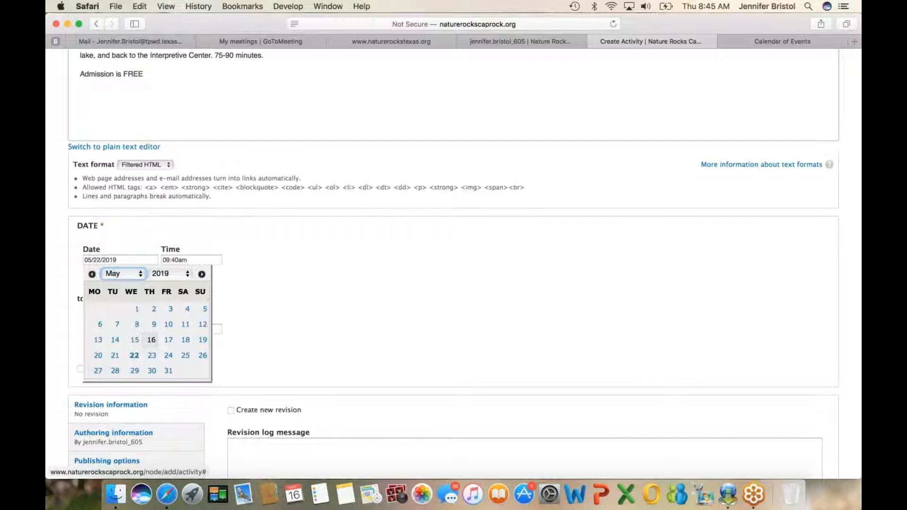
{"action": "left_click", "coordinate": [134, 358]}
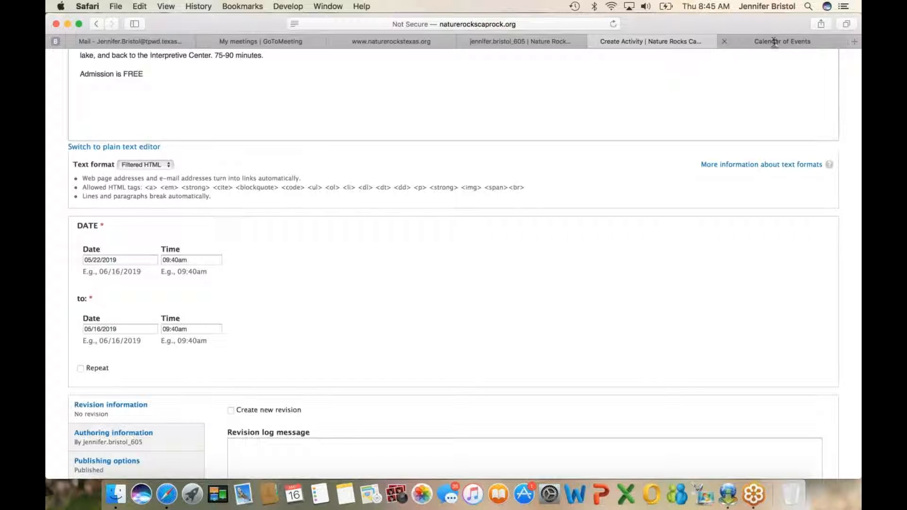
Step: Recheck the night hike's month on the calendar page and set the activity's start date to 06/22/2019
{"action": "left_click", "coordinate": [758, 43]}
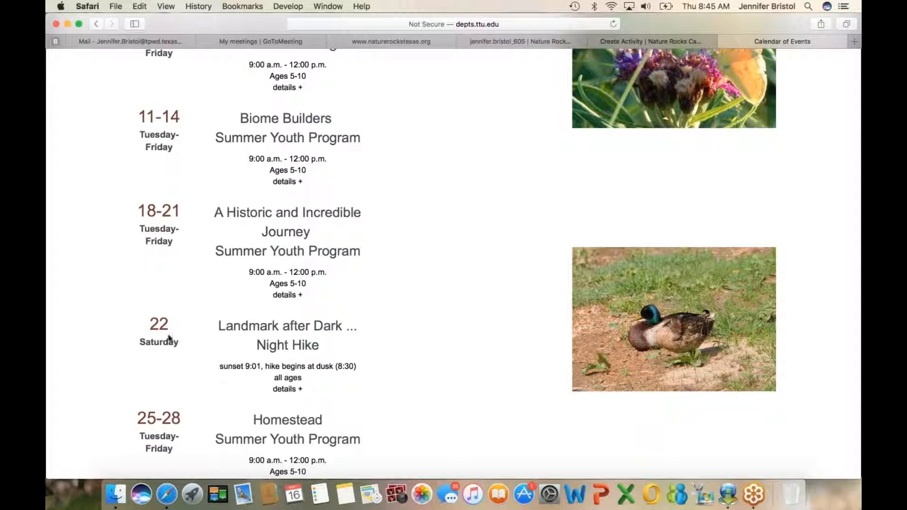
{"action": "scroll", "coordinate": [201, 344], "scroll_direction": "up", "scroll_amount": 5}
{"action": "scroll", "coordinate": [201, 344], "scroll_direction": "down", "scroll_amount": 3}
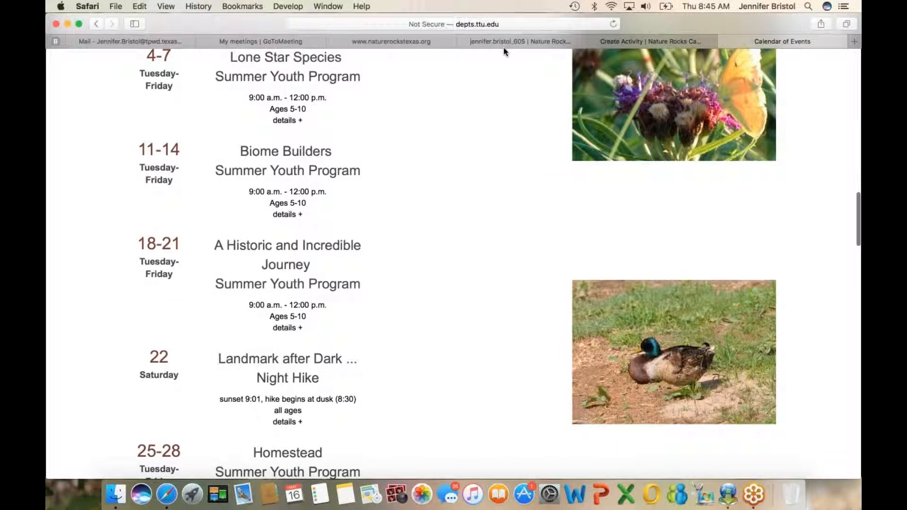
{"action": "left_click", "coordinate": [617, 41]}
{"action": "left_click", "coordinate": [128, 260]}
{"action": "left_click", "coordinate": [141, 274]}
{"action": "left_click", "coordinate": [125, 288]}
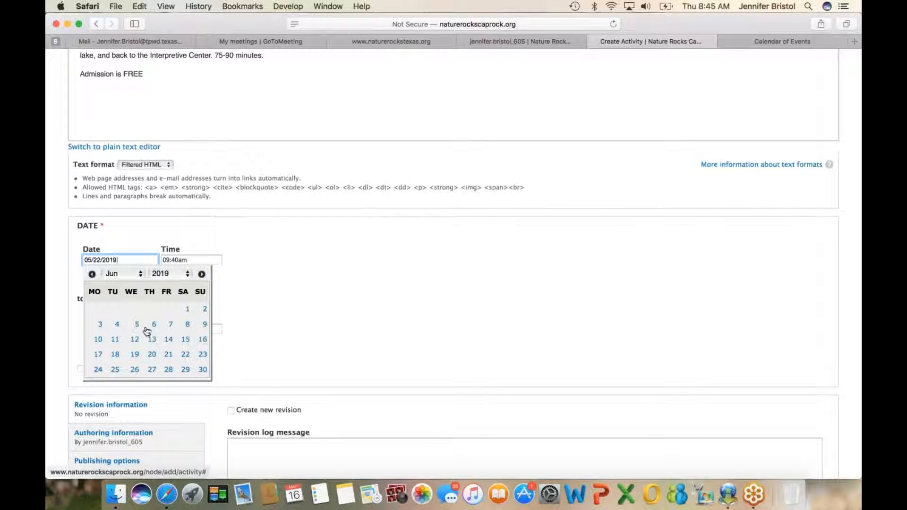
{"action": "left_click", "coordinate": [185, 355]}
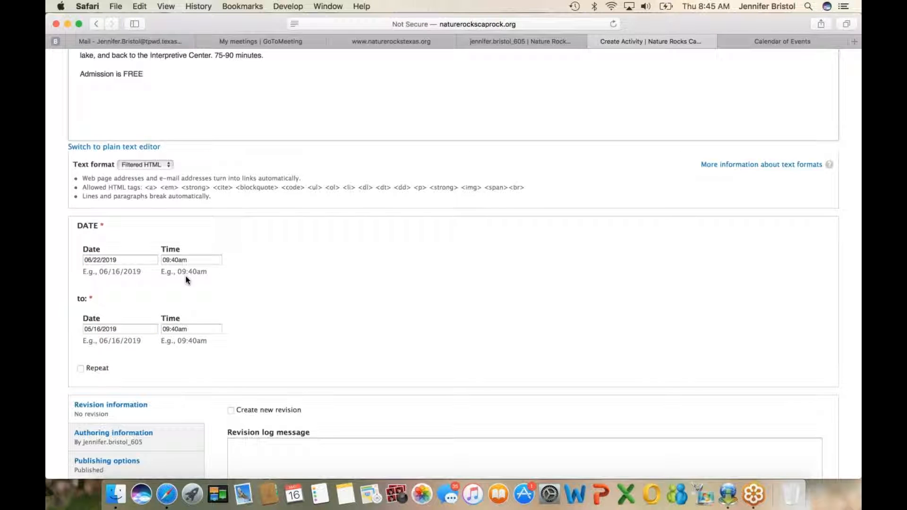
Step: Check the night hike's start time on the calendar page and set the activity's start time to 08:30pm
{"action": "left_click", "coordinate": [813, 43]}
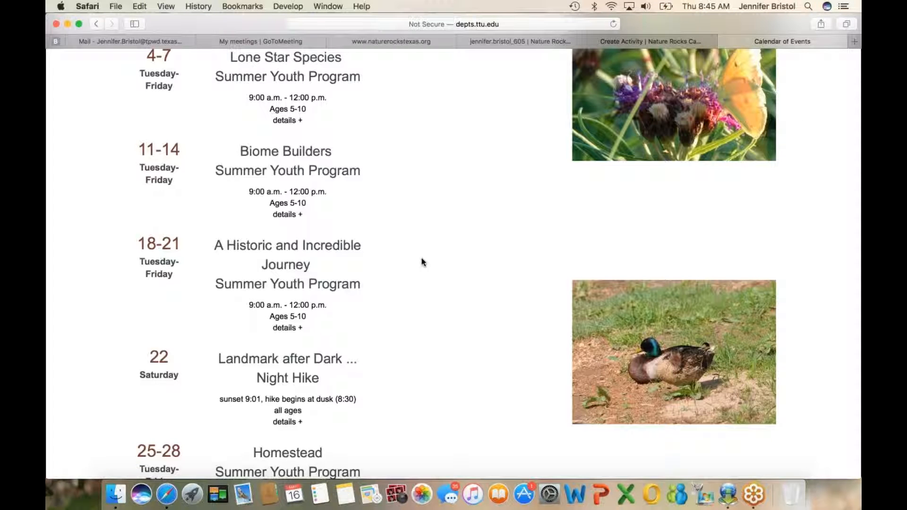
{"action": "scroll", "coordinate": [422, 262], "scroll_direction": "down", "scroll_amount": 2}
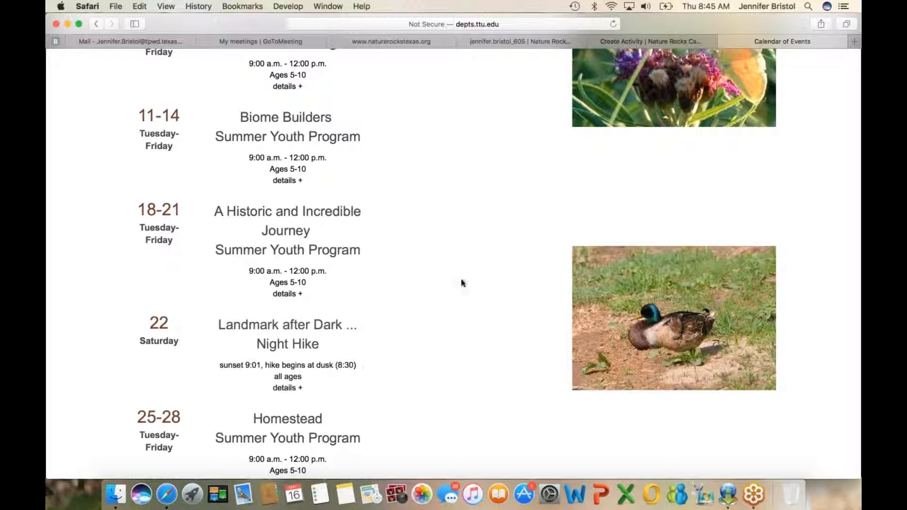
{"action": "left_click", "coordinate": [668, 43]}
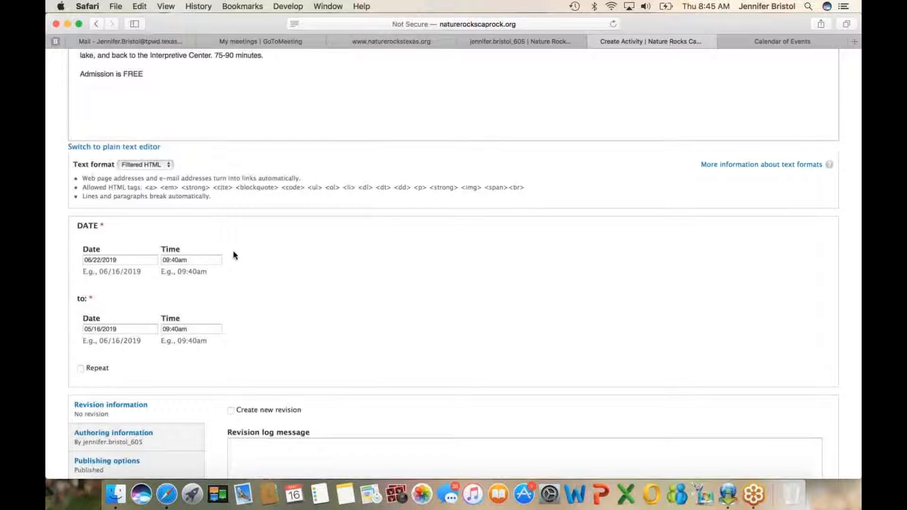
{"action": "left_click", "coordinate": [168, 258]}
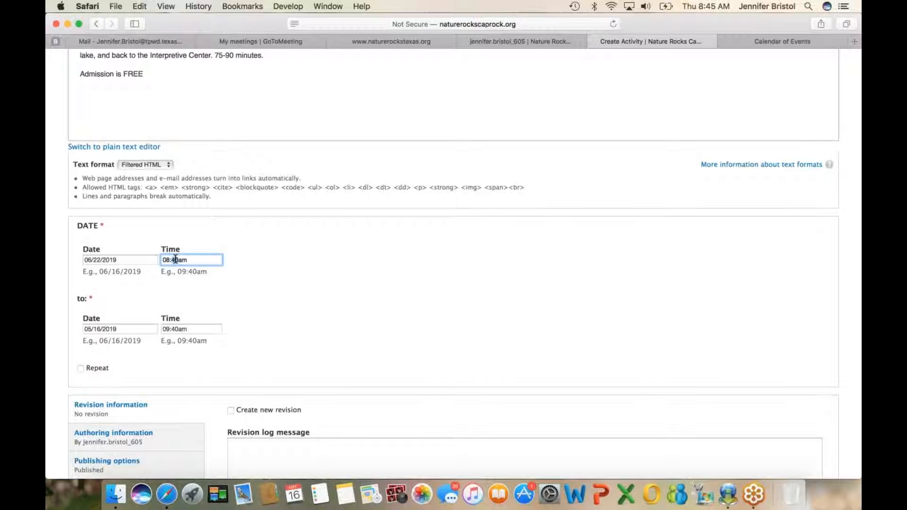
{"action": "left_click_drag", "start_coordinate": [176, 259], "coordinate": [190, 260]}
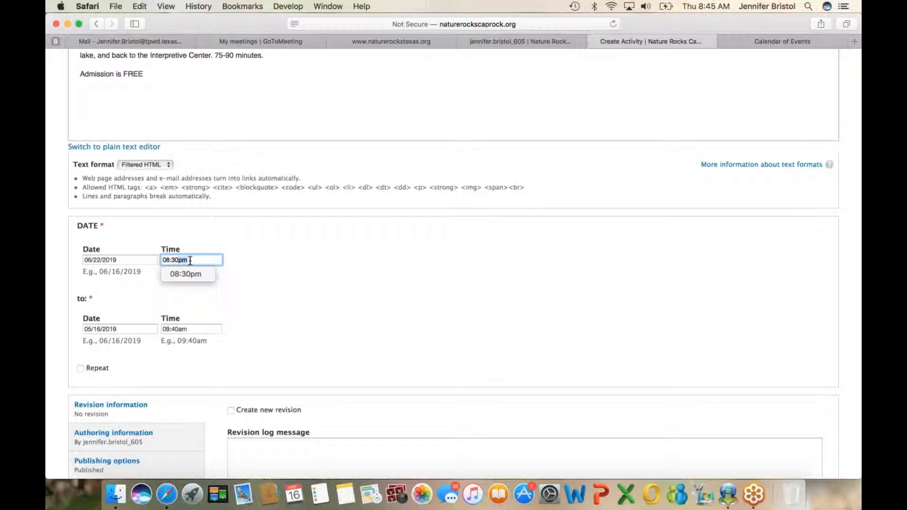
{"action": "left_click", "coordinate": [231, 289]}
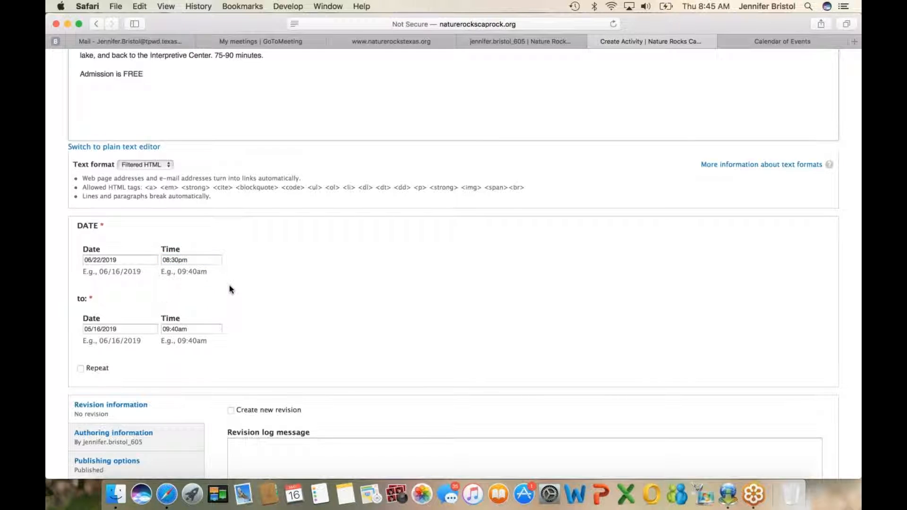
Step: Set the activity's end time to 10:00pm
{"action": "left_click", "coordinate": [167, 328]}
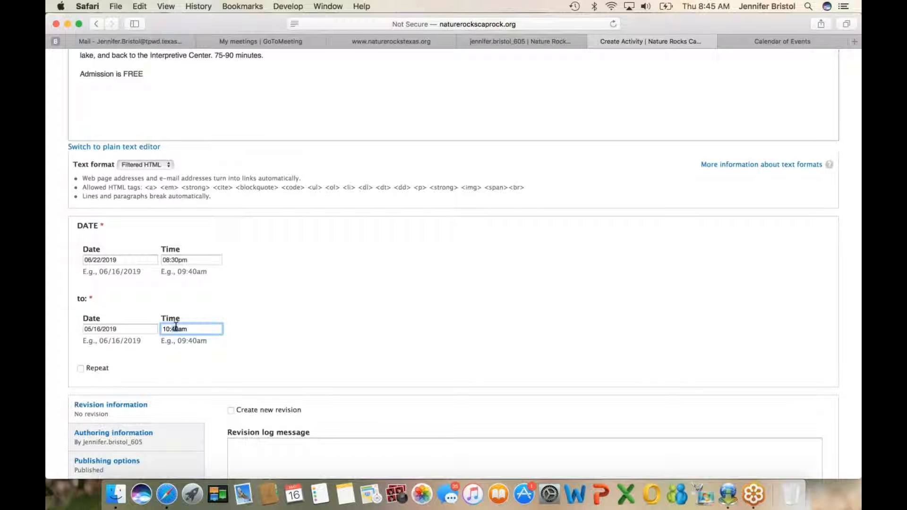
{"action": "double_click", "coordinate": [192, 326]}
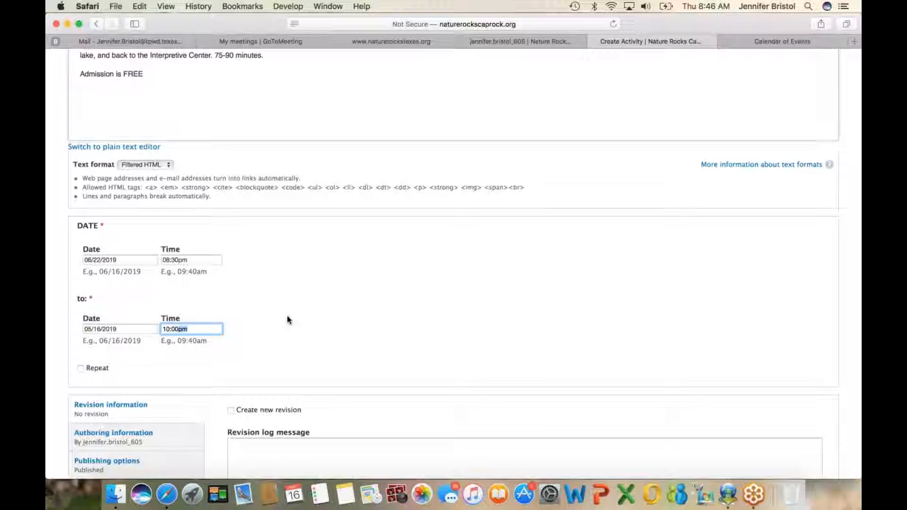
{"action": "scroll", "coordinate": [284, 321], "scroll_direction": "down", "scroll_amount": 1}
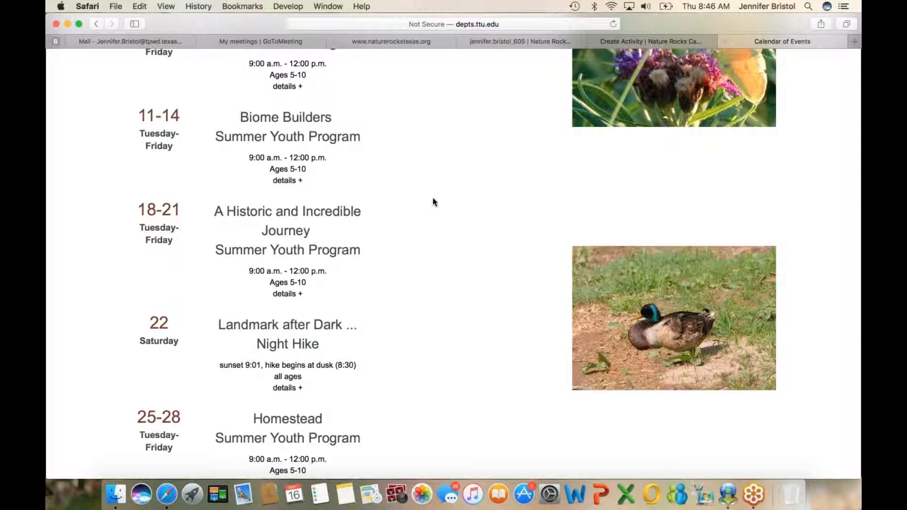
Step: Look through the July and August 2019 listings on the calendar page for further Night Hike dates
{"action": "scroll", "coordinate": [374, 260], "scroll_direction": "down", "scroll_amount": 5}
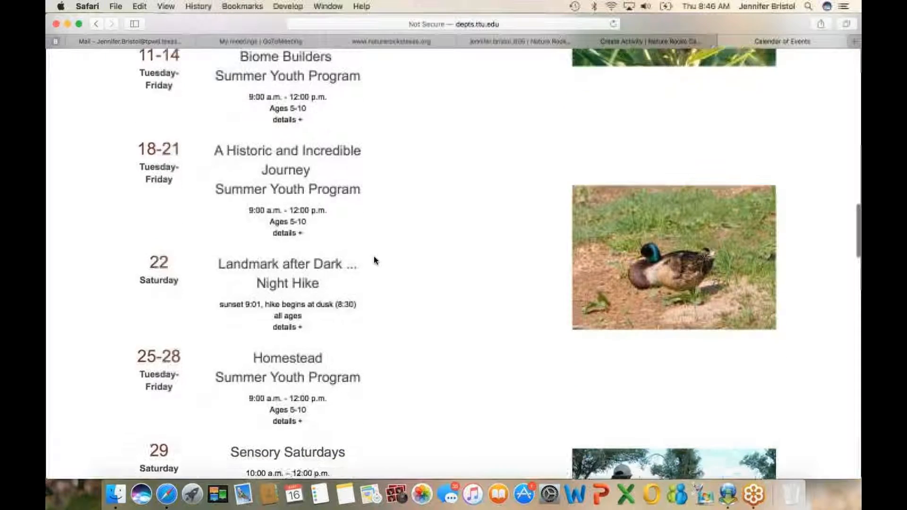
{"action": "scroll", "coordinate": [374, 259], "scroll_direction": "down", "scroll_amount": 10}
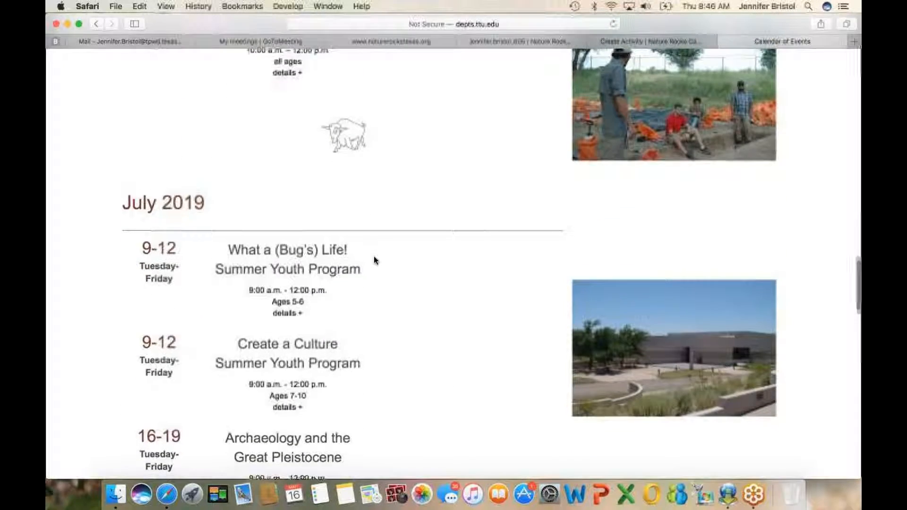
{"action": "scroll", "coordinate": [374, 259], "scroll_direction": "down", "scroll_amount": 2}
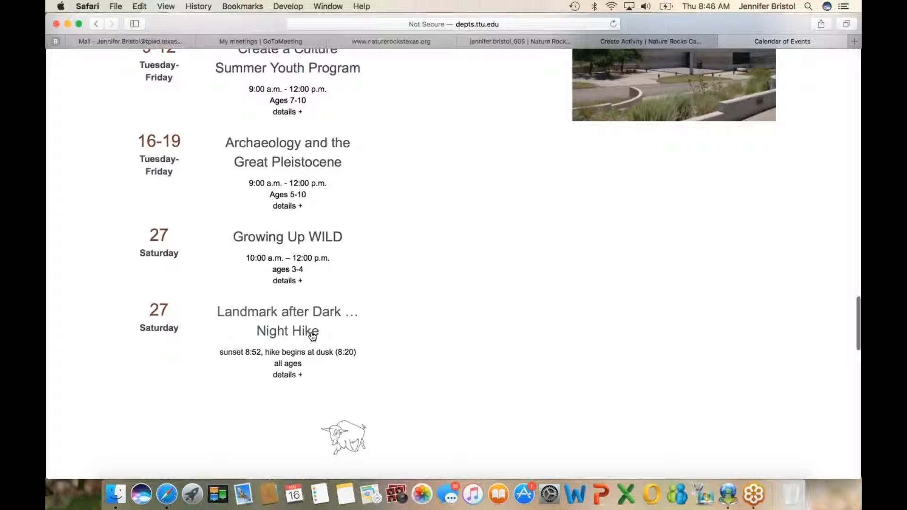
{"action": "scroll", "coordinate": [310, 331], "scroll_direction": "up", "scroll_amount": 3}
{"action": "scroll", "coordinate": [313, 336], "scroll_direction": "up", "scroll_amount": 1}
{"action": "scroll", "coordinate": [313, 337], "scroll_direction": "down", "scroll_amount": 5}
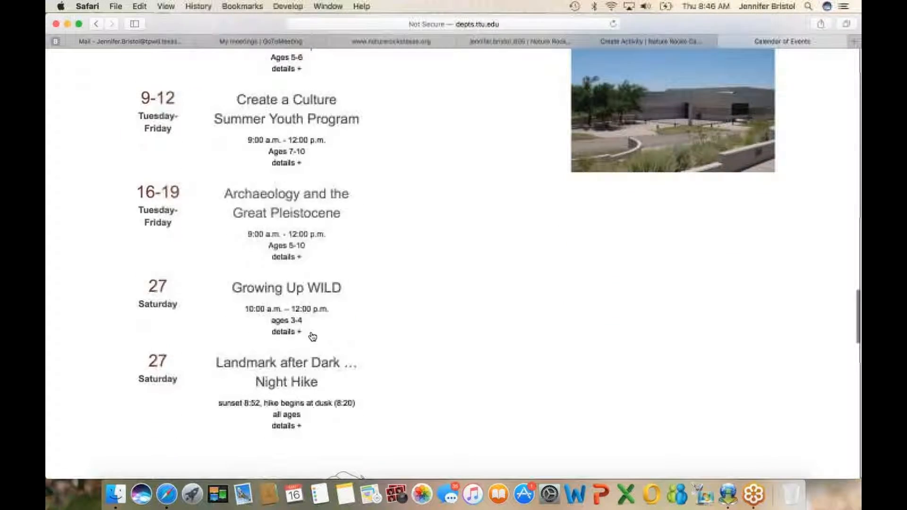
{"action": "scroll", "coordinate": [312, 338], "scroll_direction": "down", "scroll_amount": 5}
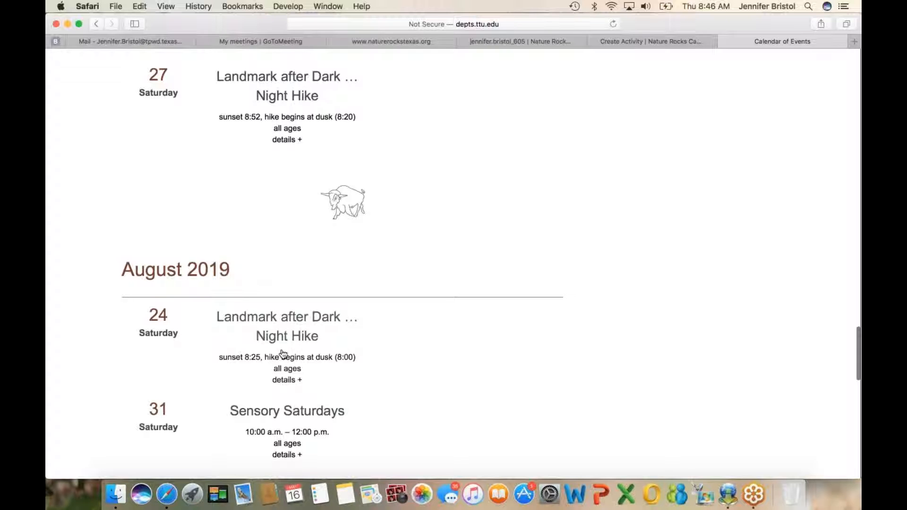
Step: Turn on Repeat for the activity on the form and set it to repeat monthly
{"action": "left_click", "coordinate": [642, 41]}
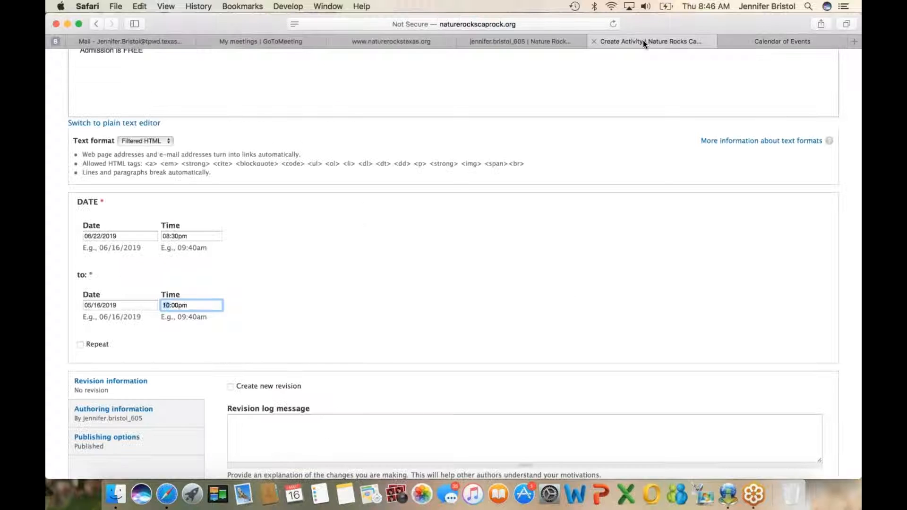
{"action": "left_click", "coordinate": [82, 345]}
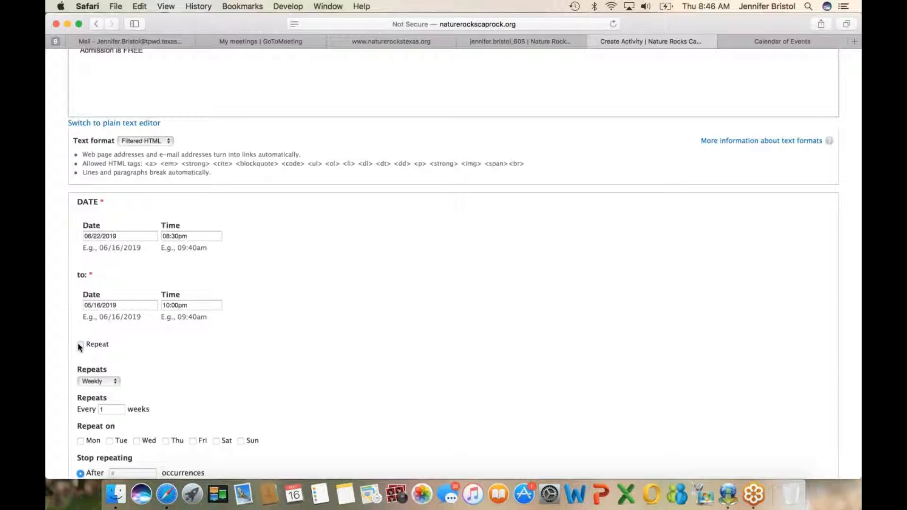
{"action": "scroll", "coordinate": [265, 307], "scroll_direction": "down", "scroll_amount": 5}
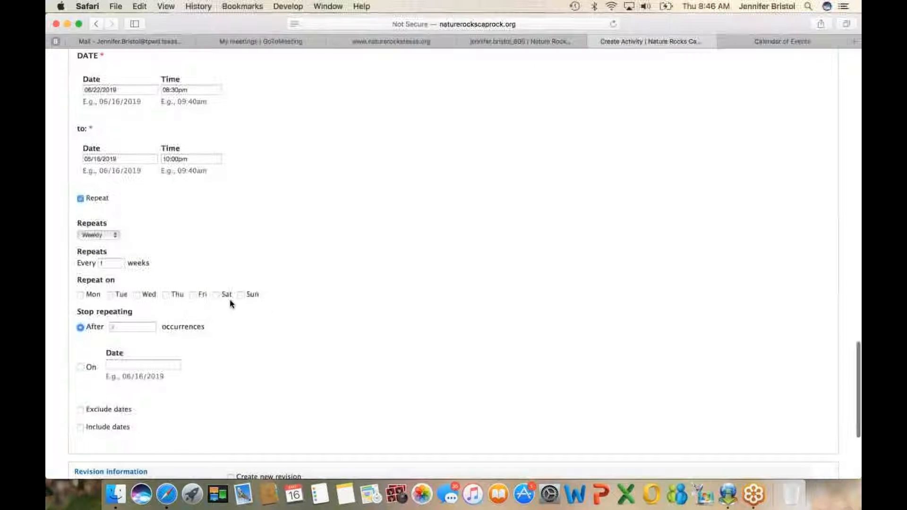
{"action": "left_click", "coordinate": [216, 295]}
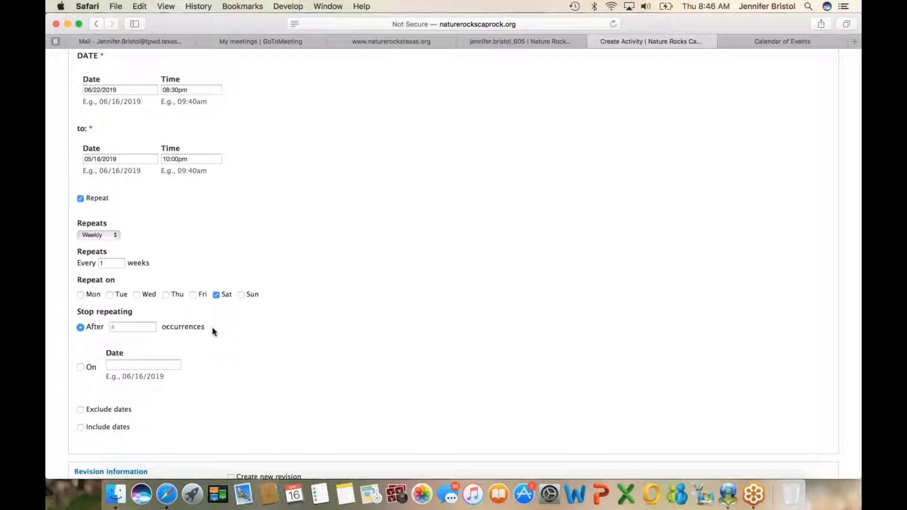
{"action": "left_click", "coordinate": [118, 264]}
{"action": "left_click", "coordinate": [140, 264]}
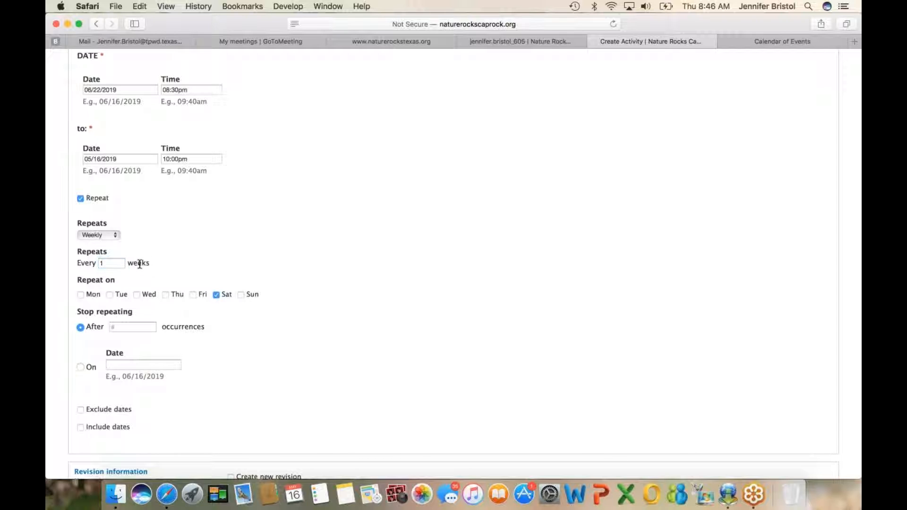
{"action": "left_click", "coordinate": [116, 236]}
{"action": "left_click", "coordinate": [93, 246]}
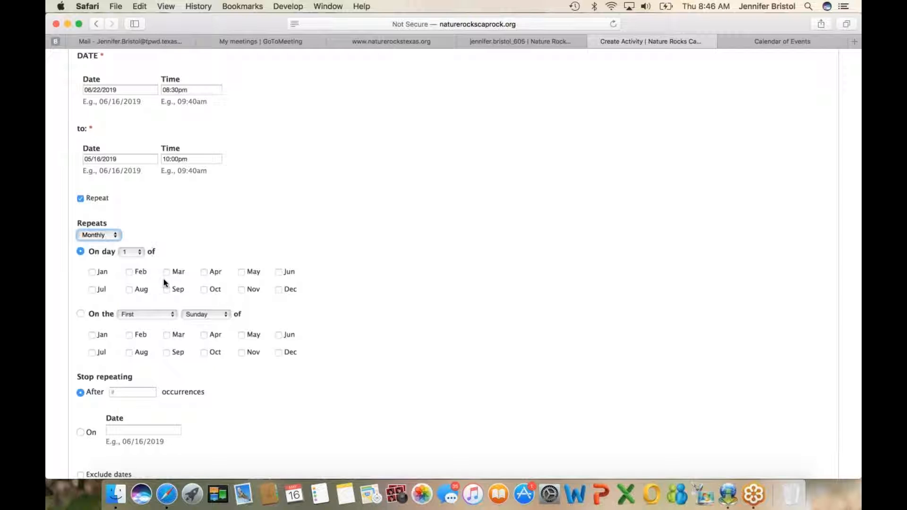
Step: Mark Jul and Aug under both monthly repeat options and make the activity repeat on the last Saturday of those months
{"action": "left_click", "coordinate": [96, 289]}
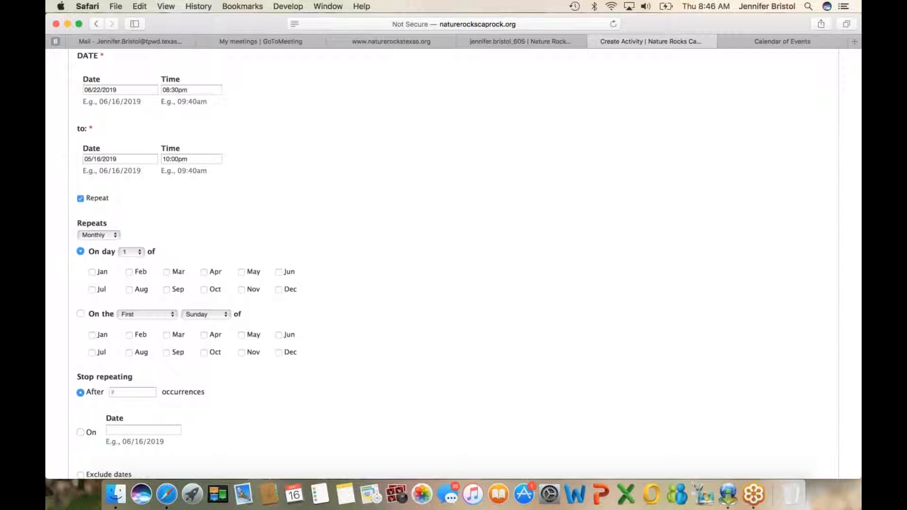
{"action": "left_click", "coordinate": [130, 289]}
{"action": "left_click", "coordinate": [173, 315]}
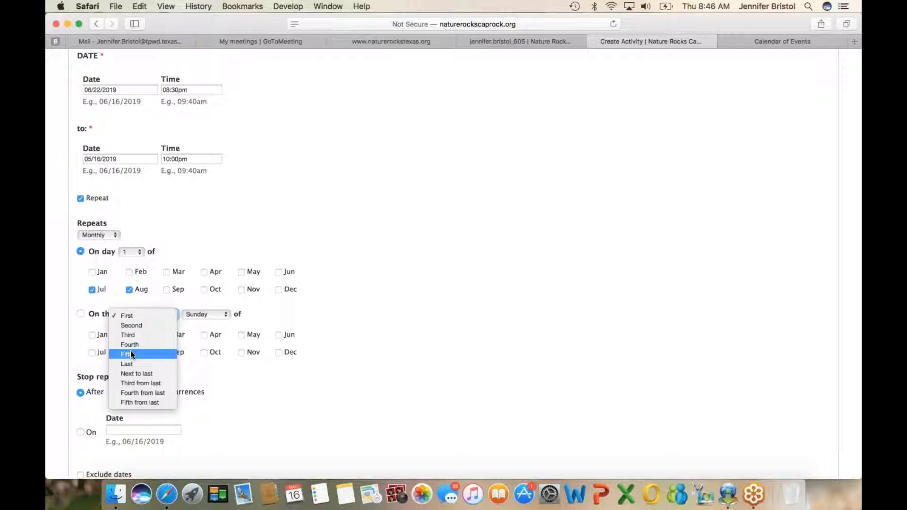
{"action": "left_click", "coordinate": [152, 363]}
{"action": "left_click", "coordinate": [225, 316]}
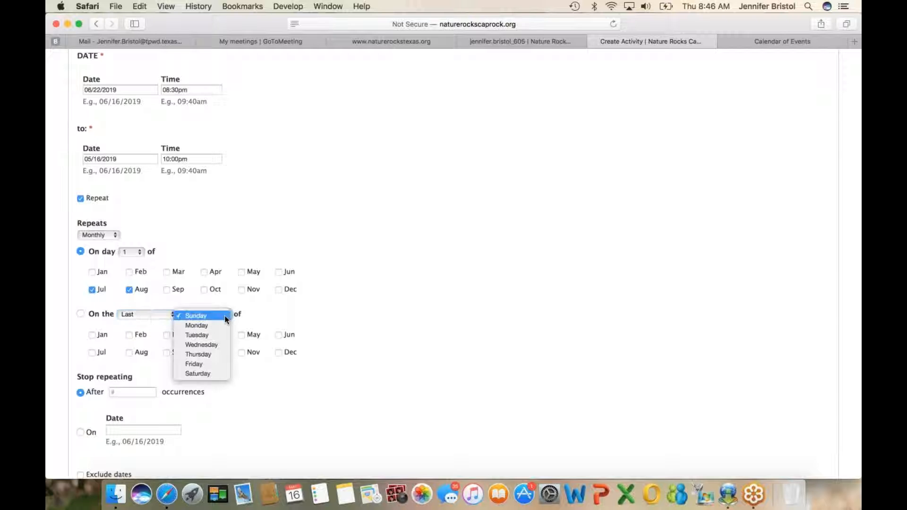
{"action": "left_click", "coordinate": [198, 373]}
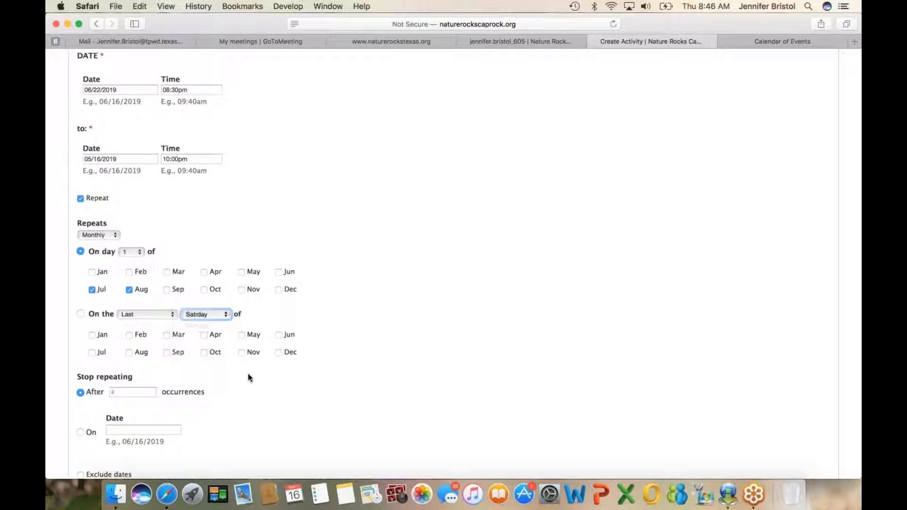
{"action": "left_click", "coordinate": [80, 251]}
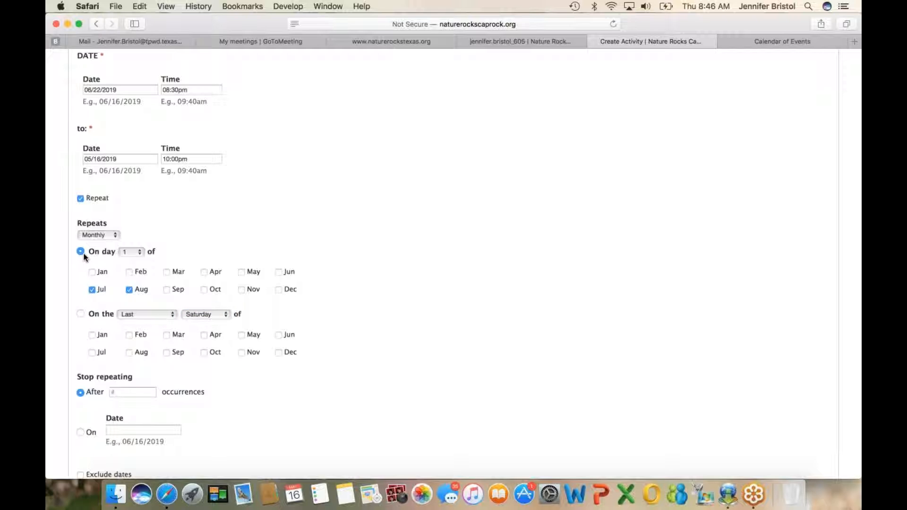
{"action": "left_click", "coordinate": [81, 315]}
{"action": "left_click", "coordinate": [129, 353]}
{"action": "scroll", "coordinate": [240, 395], "scroll_direction": "down", "scroll_amount": 3}
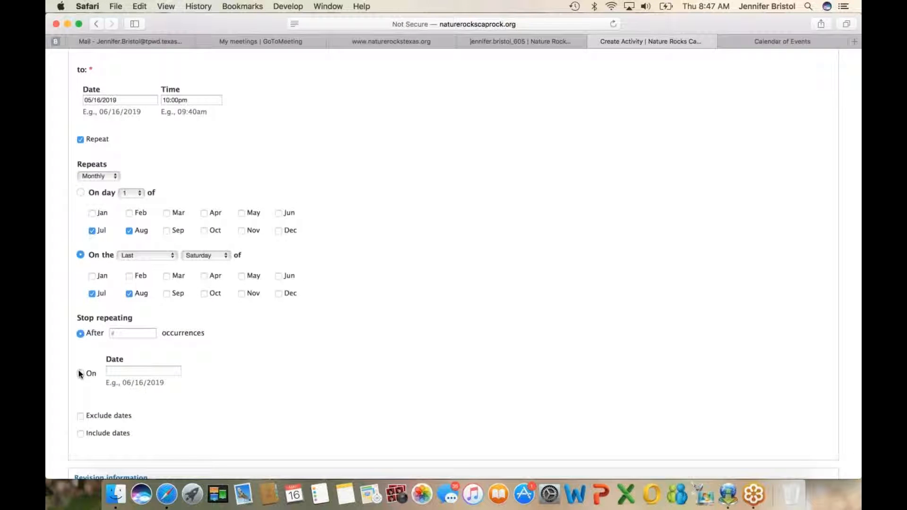
Step: Make the activity stop repeating on 08/24/2019 and change its monthly recurrence to the fourth Saturday
{"action": "left_click", "coordinate": [80, 373]}
{"action": "left_click", "coordinate": [113, 372]}
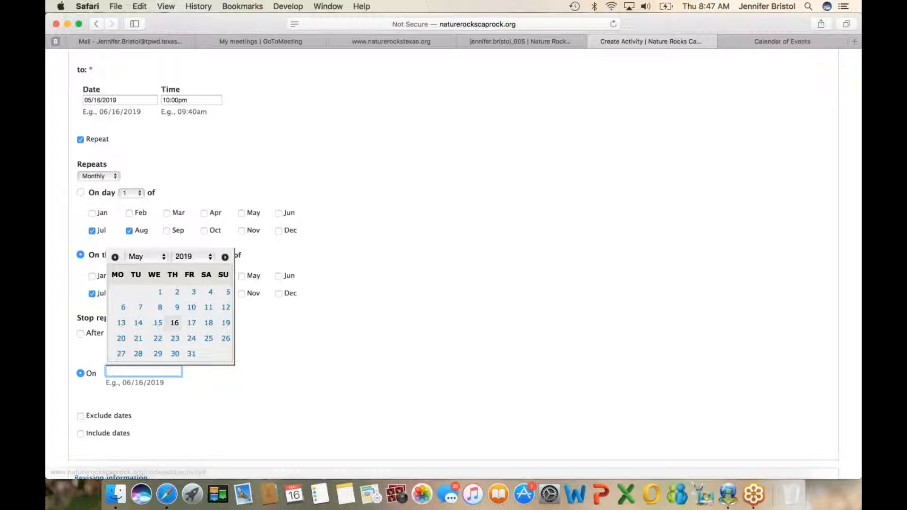
{"action": "left_click", "coordinate": [163, 258]}
{"action": "left_click", "coordinate": [150, 294]}
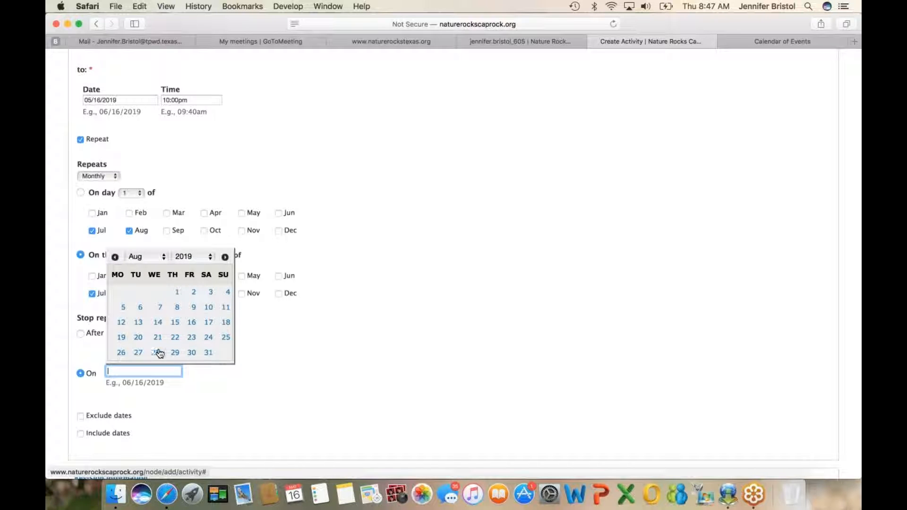
{"action": "left_click", "coordinate": [208, 337]}
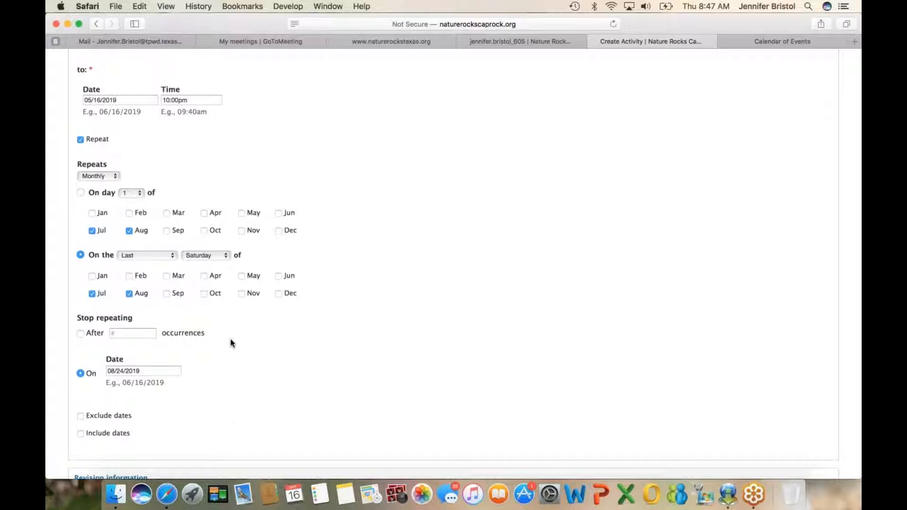
{"action": "left_click", "coordinate": [173, 256]}
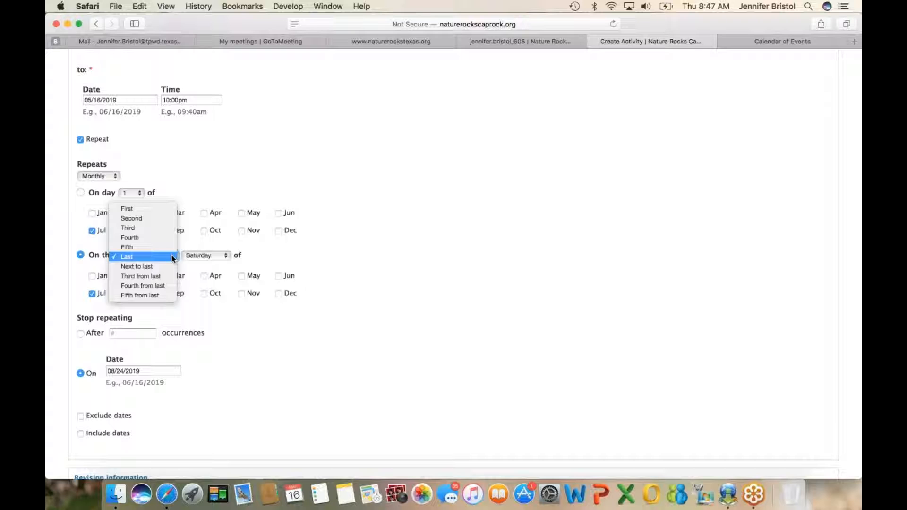
{"action": "left_click", "coordinate": [135, 238]}
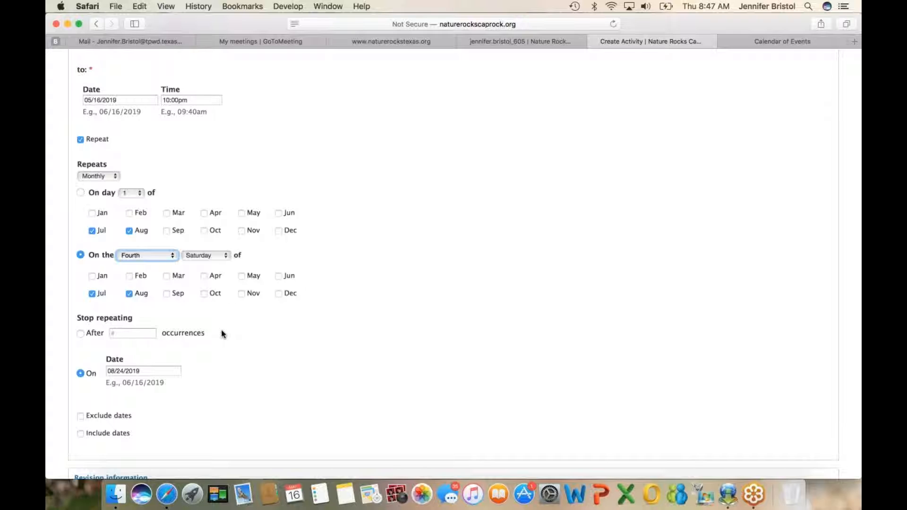
Step: Attach the photo "father and son on trail.jpg" from the Downloads folder to the activity
{"action": "scroll", "coordinate": [225, 367], "scroll_direction": "down", "scroll_amount": 5}
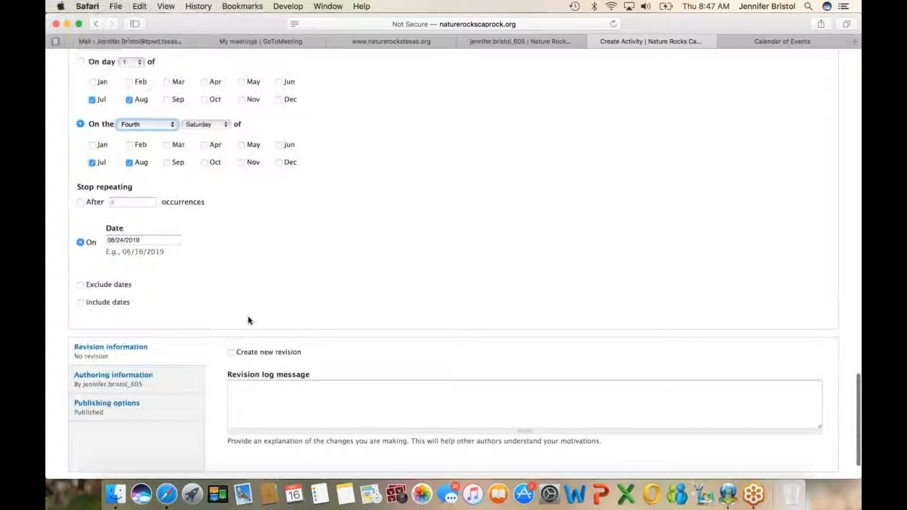
{"action": "scroll", "coordinate": [248, 320], "scroll_direction": "up", "scroll_amount": 20}
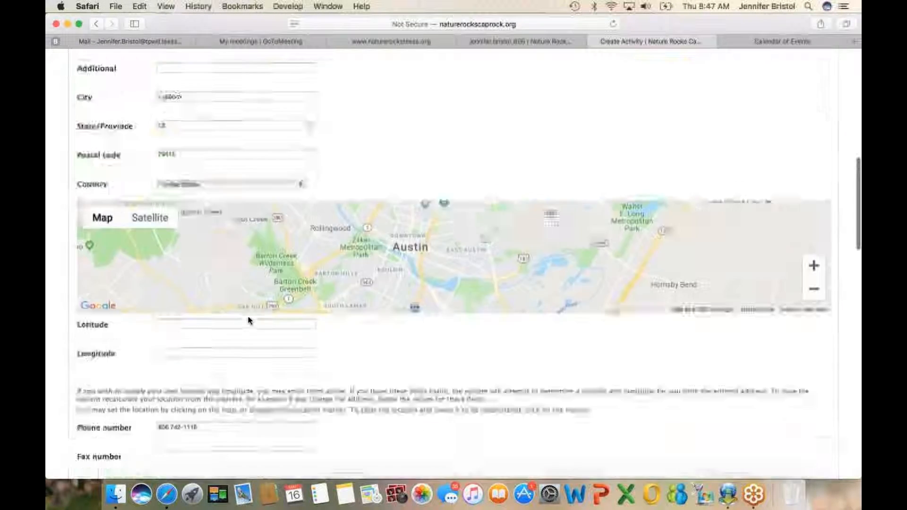
{"action": "scroll", "coordinate": [249, 320], "scroll_direction": "up", "scroll_amount": 4}
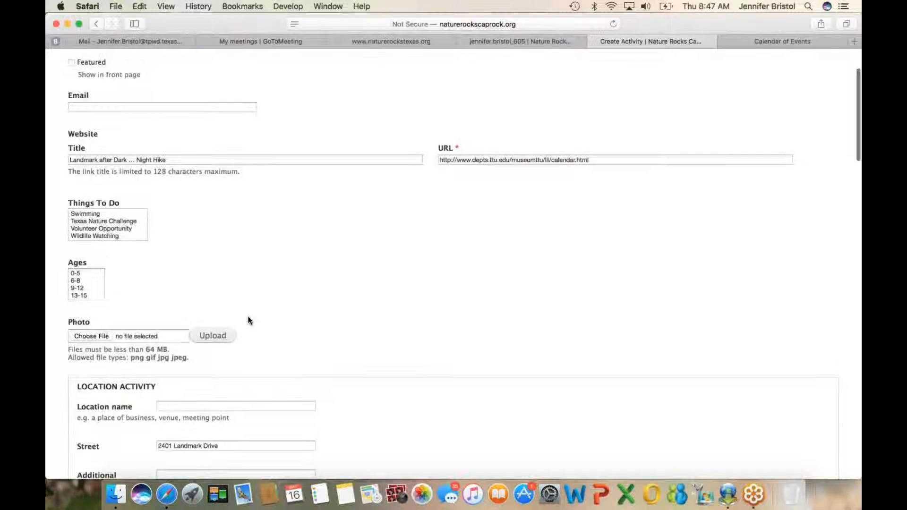
{"action": "left_click", "coordinate": [98, 336]}
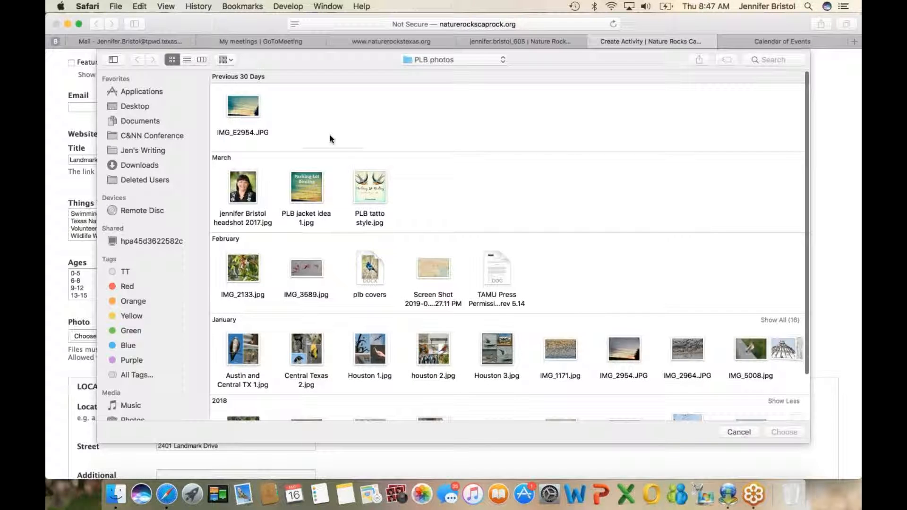
{"action": "left_click", "coordinate": [149, 166]}
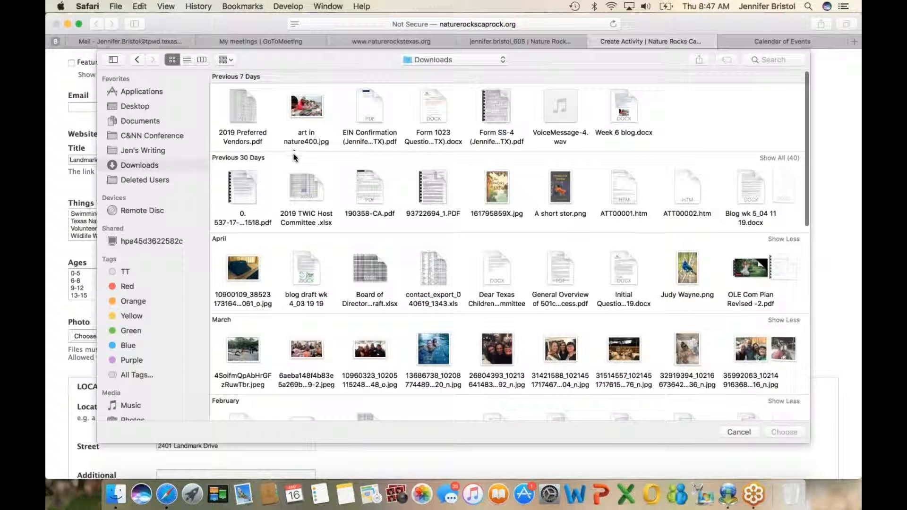
{"action": "scroll", "coordinate": [314, 185], "scroll_direction": "down", "scroll_amount": 10}
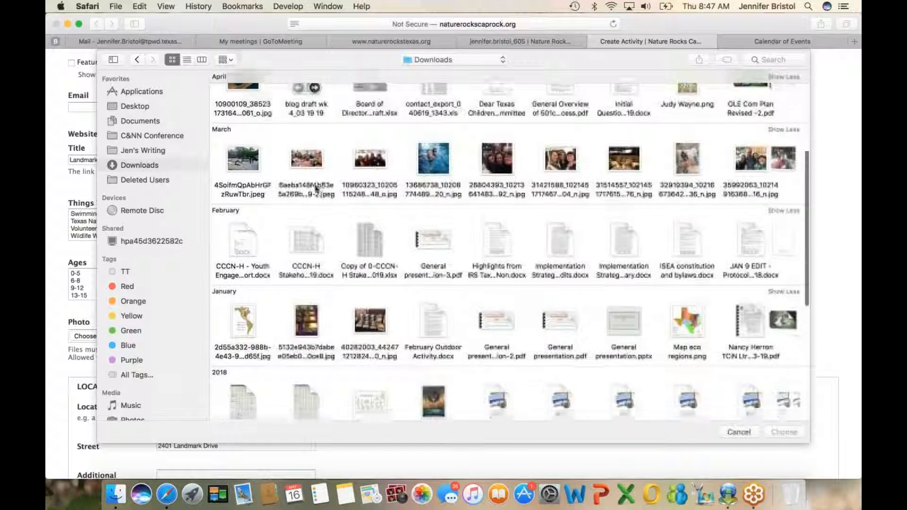
{"action": "scroll", "coordinate": [316, 189], "scroll_direction": "down", "scroll_amount": 5}
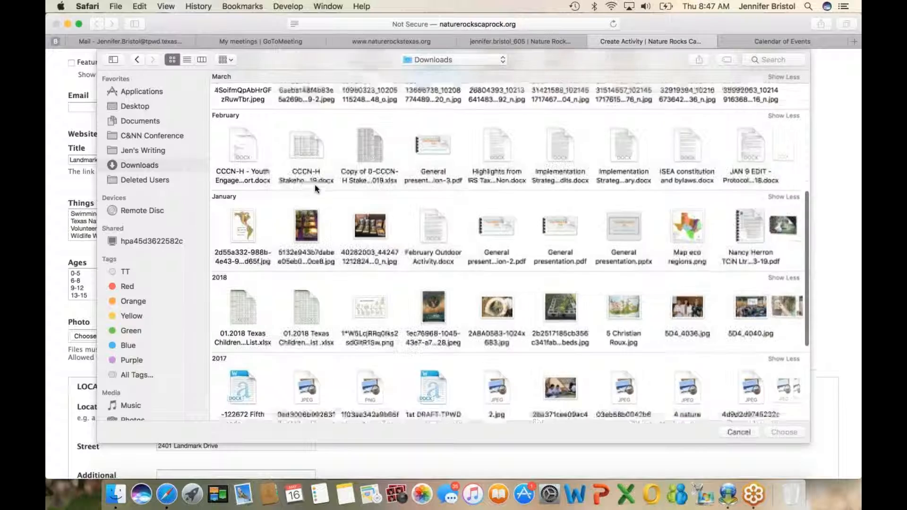
{"action": "scroll", "coordinate": [298, 247], "scroll_direction": "right", "scroll_amount": 10}
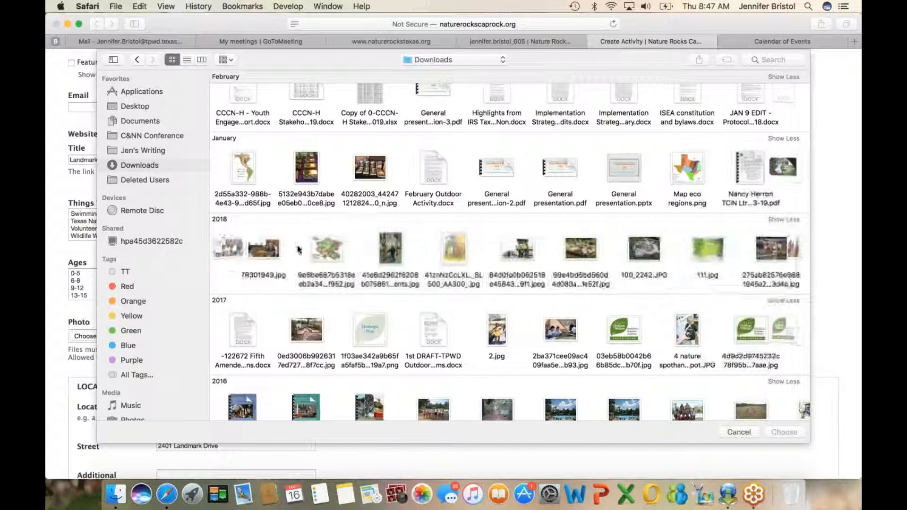
{"action": "scroll", "coordinate": [298, 246], "scroll_direction": "right", "scroll_amount": 10}
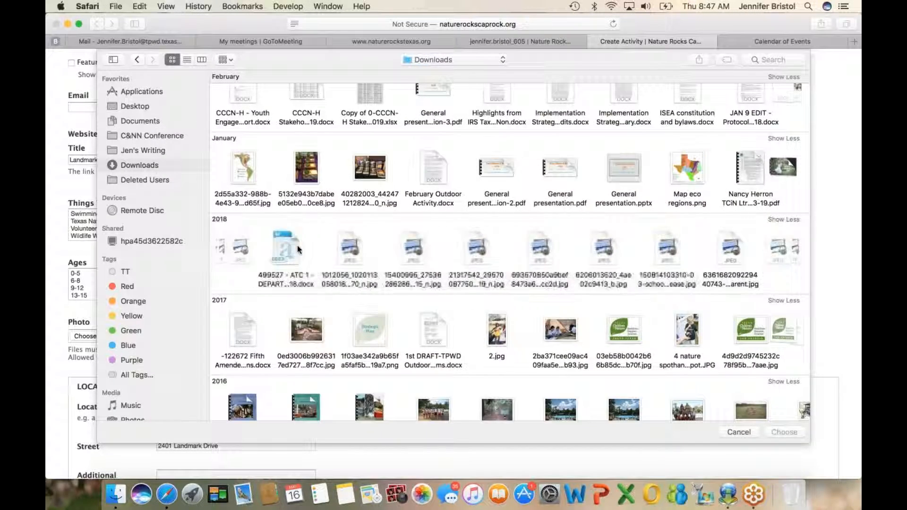
{"action": "scroll", "coordinate": [297, 248], "scroll_direction": "right", "scroll_amount": 10}
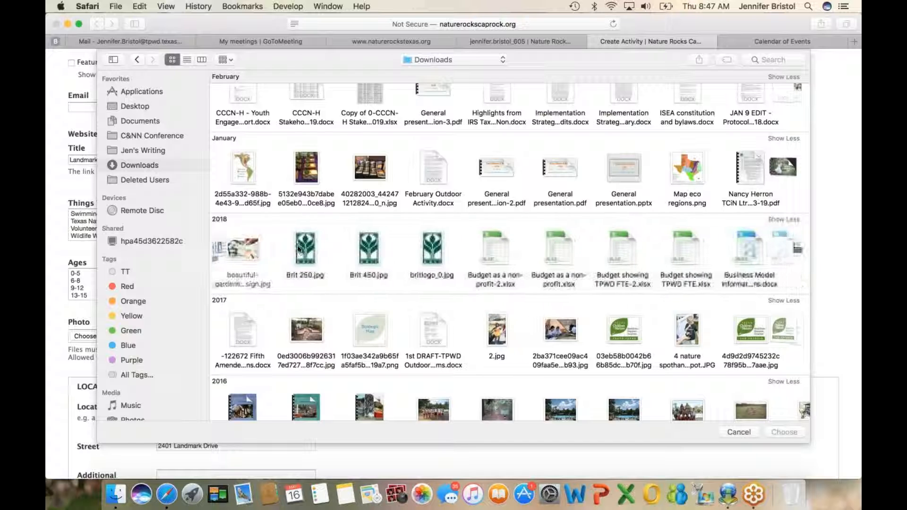
{"action": "scroll", "coordinate": [298, 247], "scroll_direction": "right", "scroll_amount": 10}
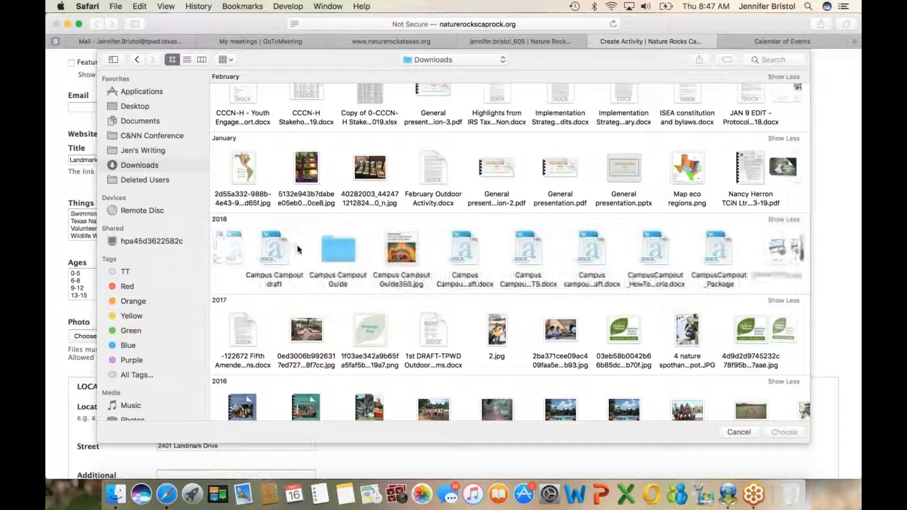
{"action": "scroll", "coordinate": [297, 245], "scroll_direction": "right", "scroll_amount": 10}
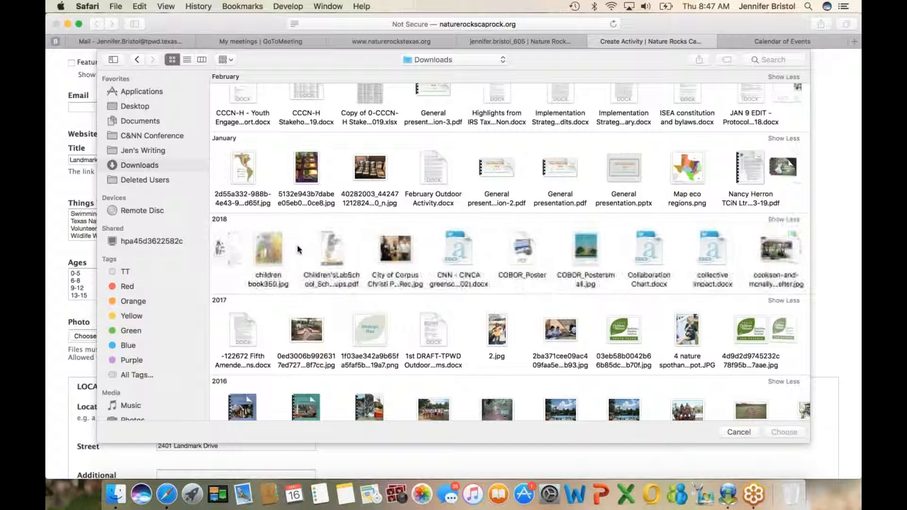
{"action": "scroll", "coordinate": [296, 245], "scroll_direction": "right", "scroll_amount": 10}
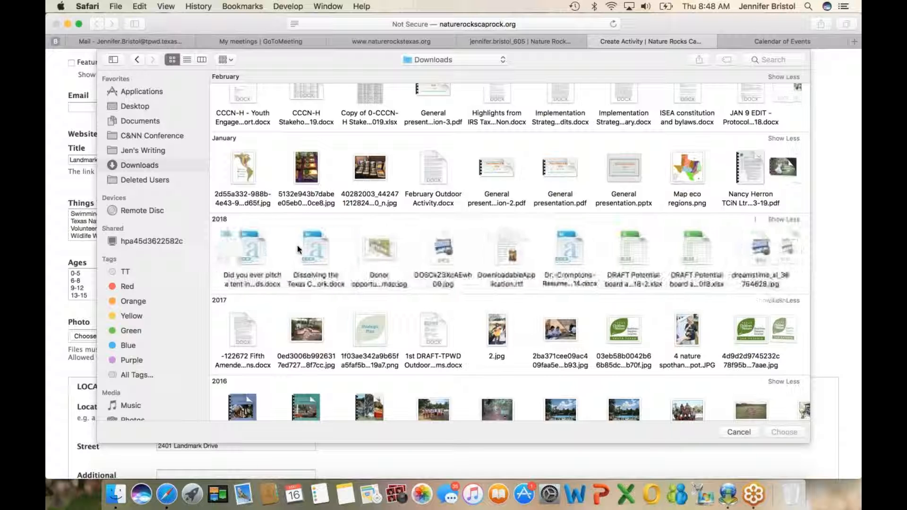
{"action": "scroll", "coordinate": [296, 245], "scroll_direction": "right", "scroll_amount": 10}
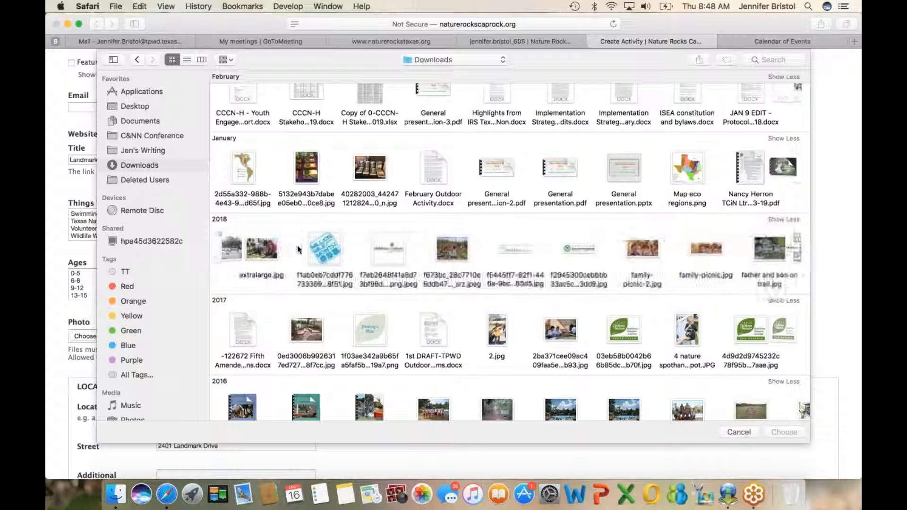
{"action": "scroll", "coordinate": [296, 245], "scroll_direction": "right", "scroll_amount": 10}
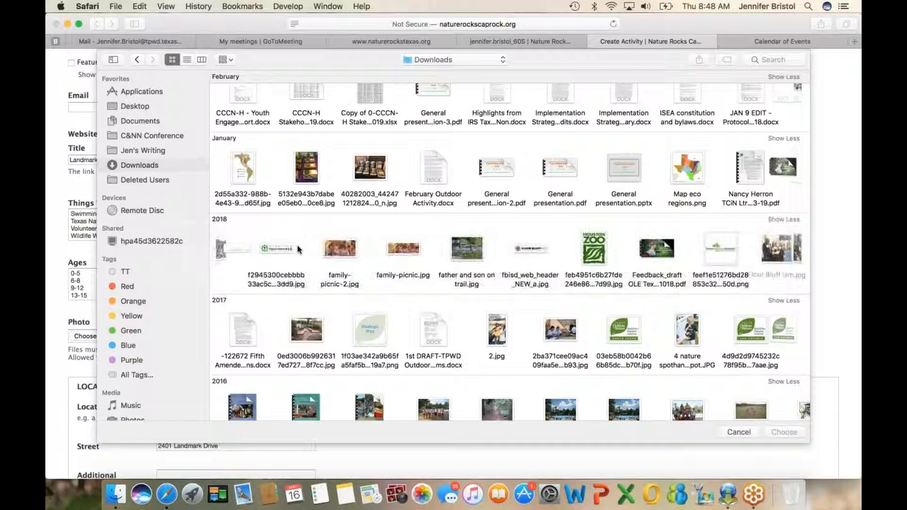
{"action": "scroll", "coordinate": [297, 248], "scroll_direction": "right", "scroll_amount": 2}
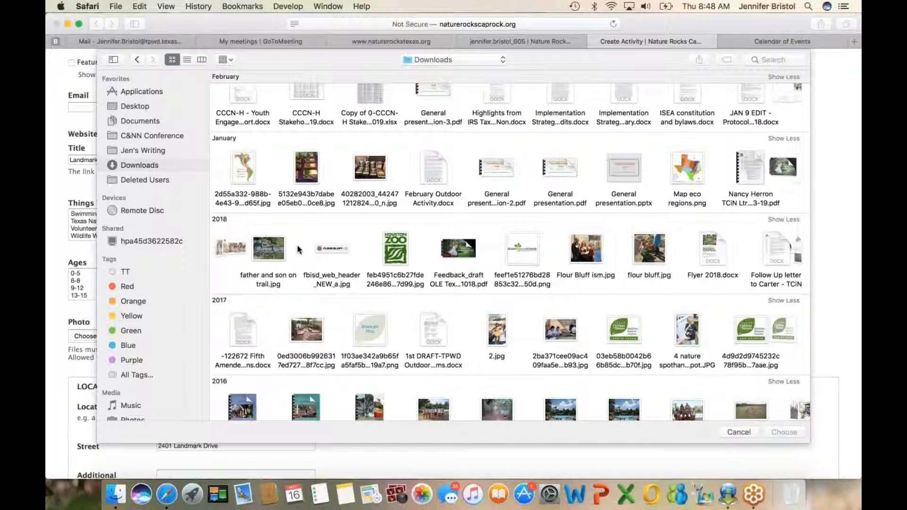
{"action": "scroll", "coordinate": [296, 245], "scroll_direction": "down", "scroll_amount": 3}
{"action": "left_click", "coordinate": [263, 184]}
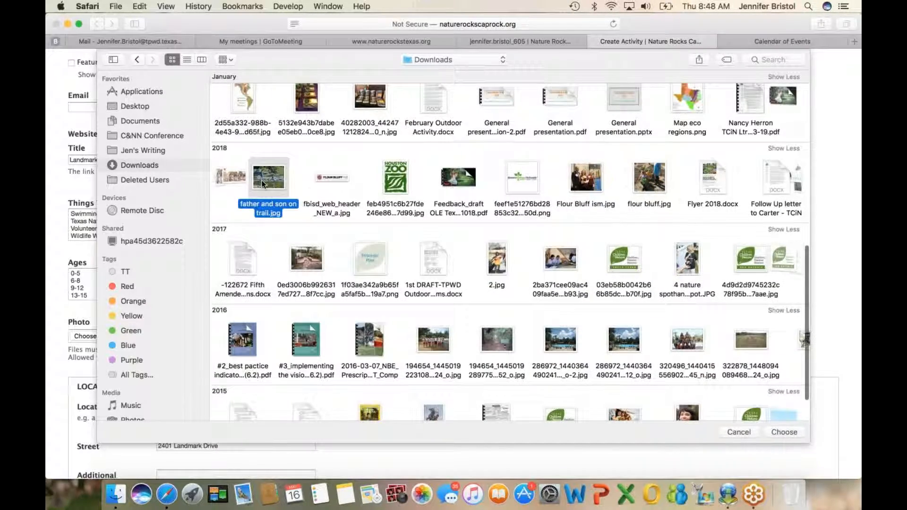
{"action": "left_click", "coordinate": [780, 433]}
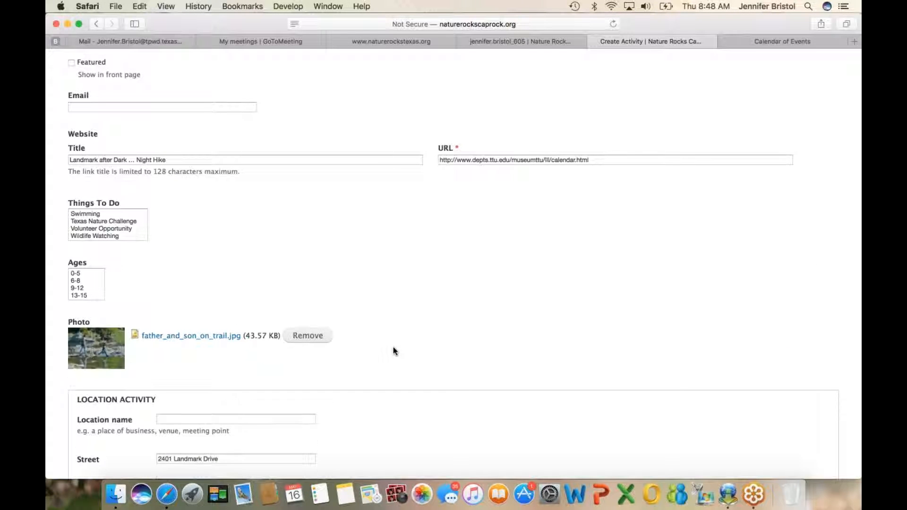
Step: Enter "Lubbock Lake Historic Landmark" as the activity's location name
{"action": "scroll", "coordinate": [394, 351], "scroll_direction": "down", "scroll_amount": 10}
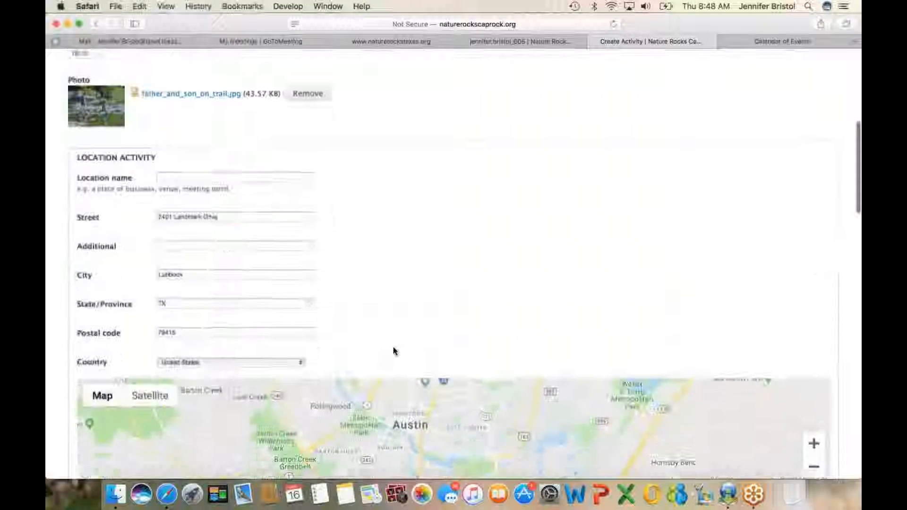
{"action": "left_click", "coordinate": [246, 154]}
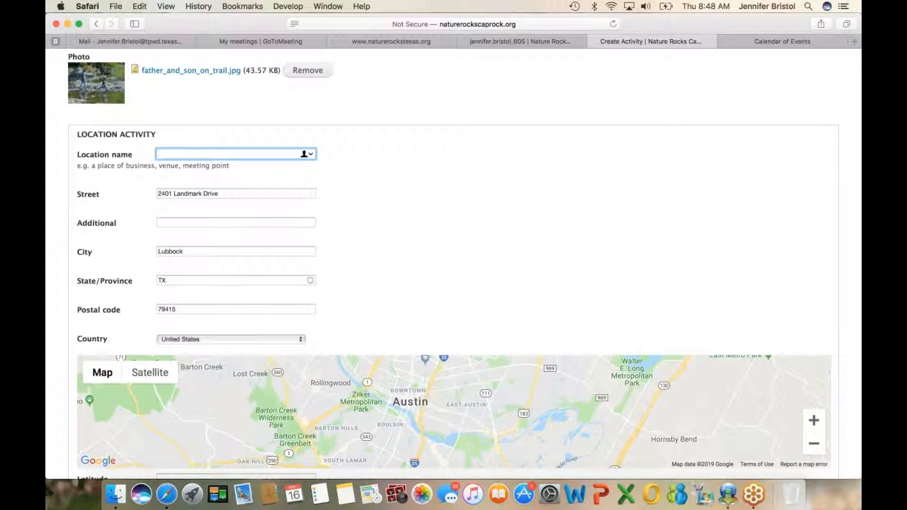
{"action": "type", "text": "Lubbock Lake Historic Landmark"}
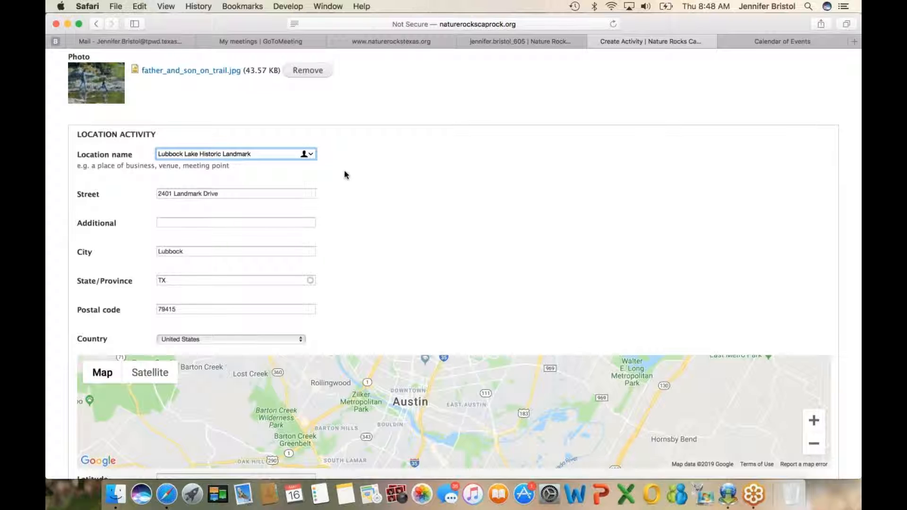
Step: Review the remaining activity details down to the end of the form and request a preview of the activity
{"action": "scroll", "coordinate": [350, 186], "scroll_direction": "down", "scroll_amount": 15}
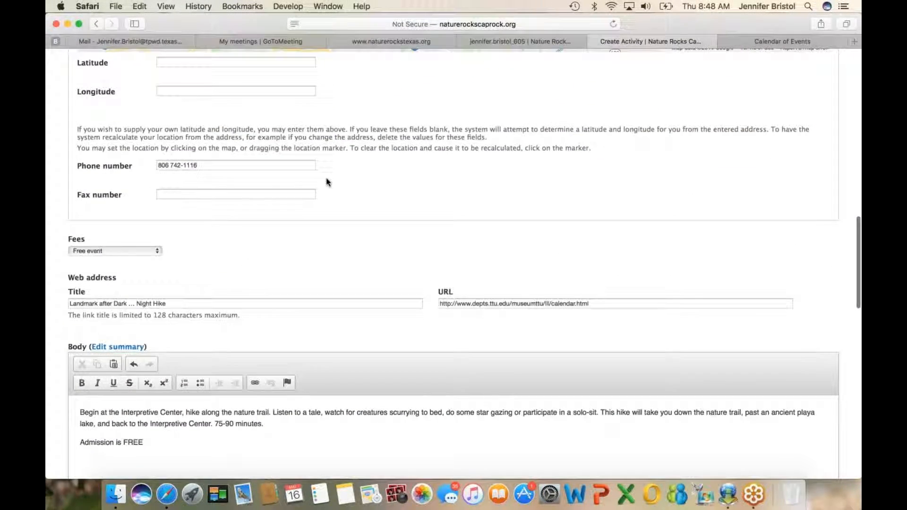
{"action": "scroll", "coordinate": [295, 183], "scroll_direction": "down", "scroll_amount": 3}
{"action": "scroll", "coordinate": [296, 182], "scroll_direction": "down", "scroll_amount": 3}
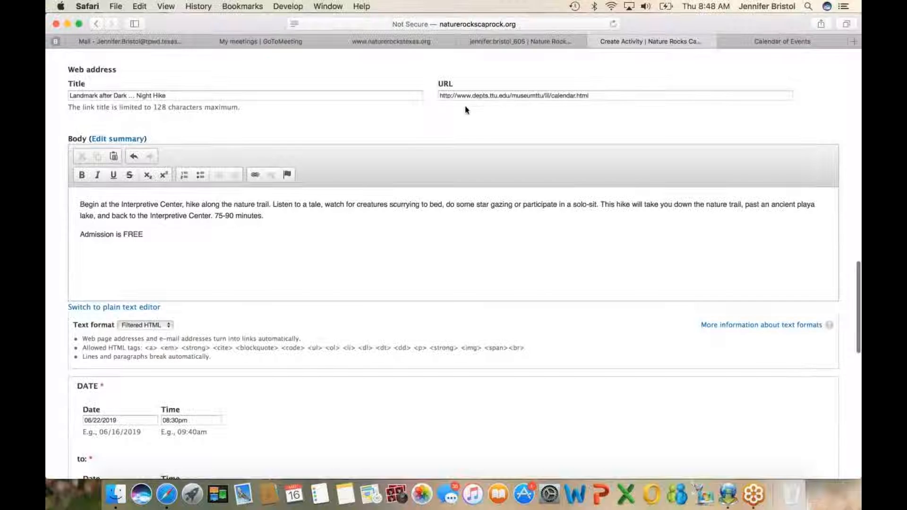
{"action": "scroll", "coordinate": [480, 115], "scroll_direction": "down", "scroll_amount": 3}
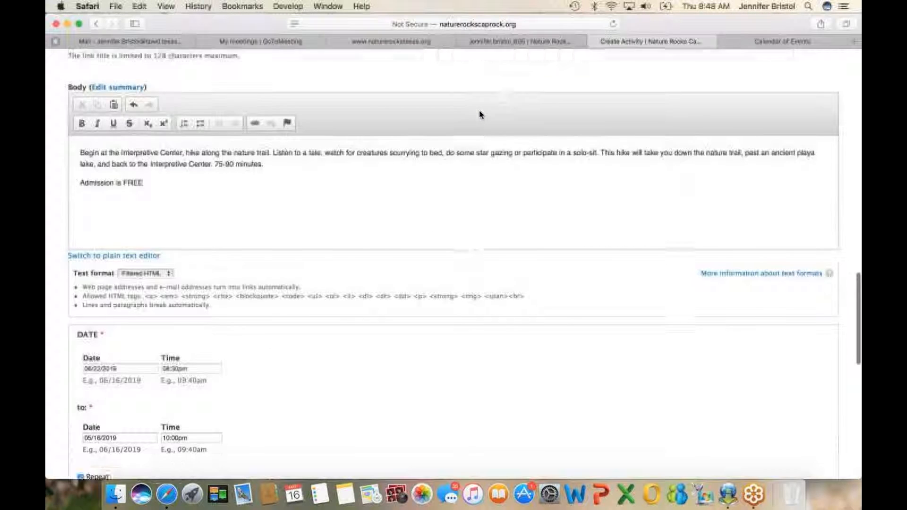
{"action": "scroll", "coordinate": [303, 223], "scroll_direction": "down", "scroll_amount": 10}
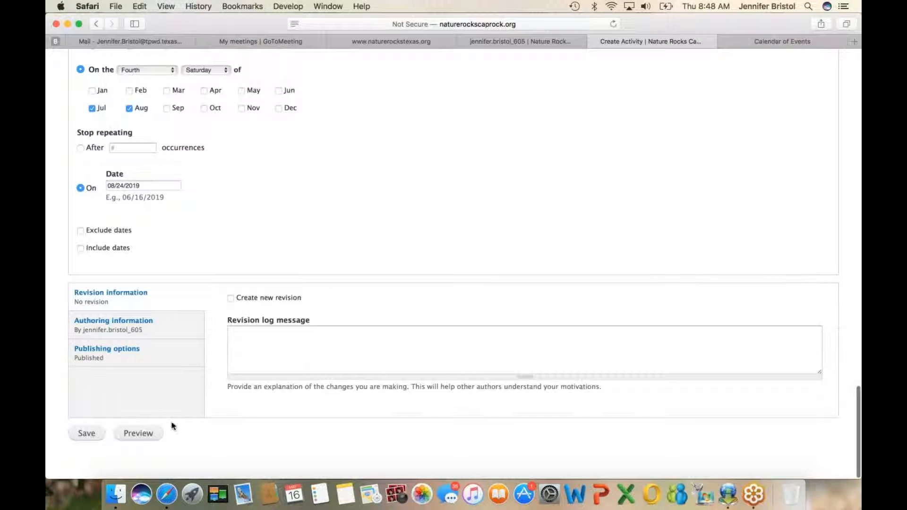
{"action": "left_click", "coordinate": [139, 433]}
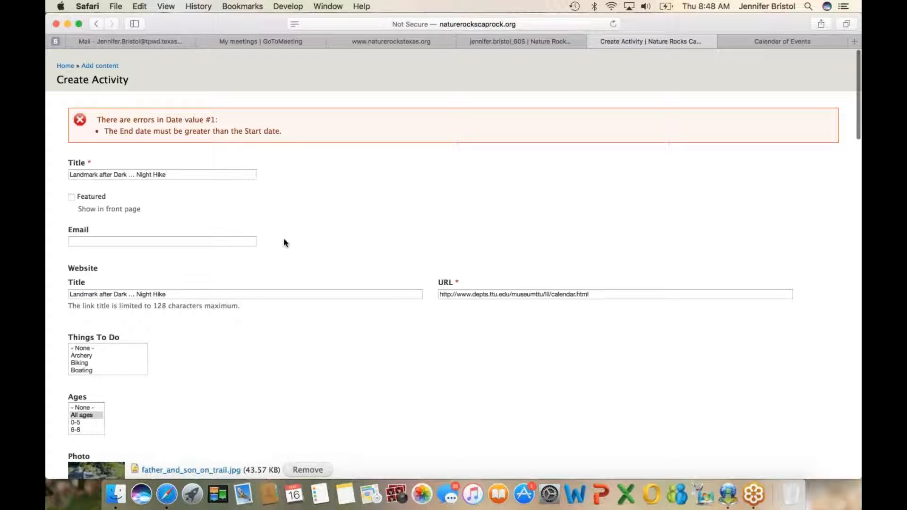
Step: Set the activity's end date to 06/22/2019 and save the activity
{"action": "scroll", "coordinate": [285, 242], "scroll_direction": "down", "scroll_amount": 2}
{"action": "scroll", "coordinate": [283, 243], "scroll_direction": "down", "scroll_amount": 1}
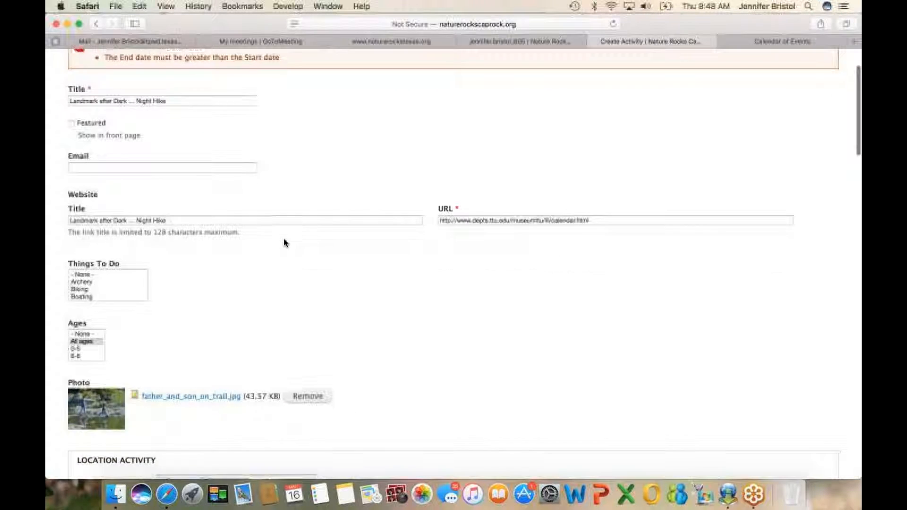
{"action": "scroll", "coordinate": [284, 243], "scroll_direction": "up", "scroll_amount": 2}
{"action": "scroll", "coordinate": [284, 242], "scroll_direction": "down", "scroll_amount": 1}
{"action": "scroll", "coordinate": [284, 241], "scroll_direction": "down", "scroll_amount": 10}
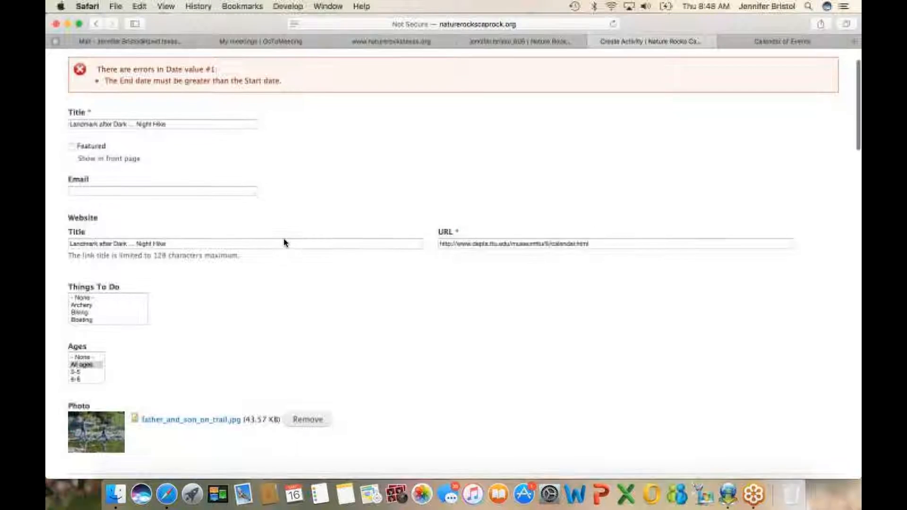
{"action": "scroll", "coordinate": [284, 242], "scroll_direction": "down", "scroll_amount": 20}
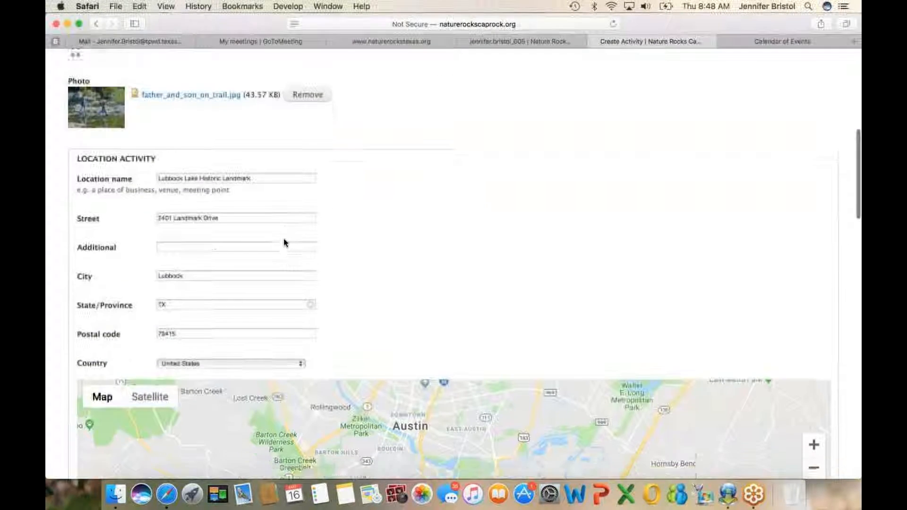
{"action": "scroll", "coordinate": [284, 242], "scroll_direction": "down", "scroll_amount": 13}
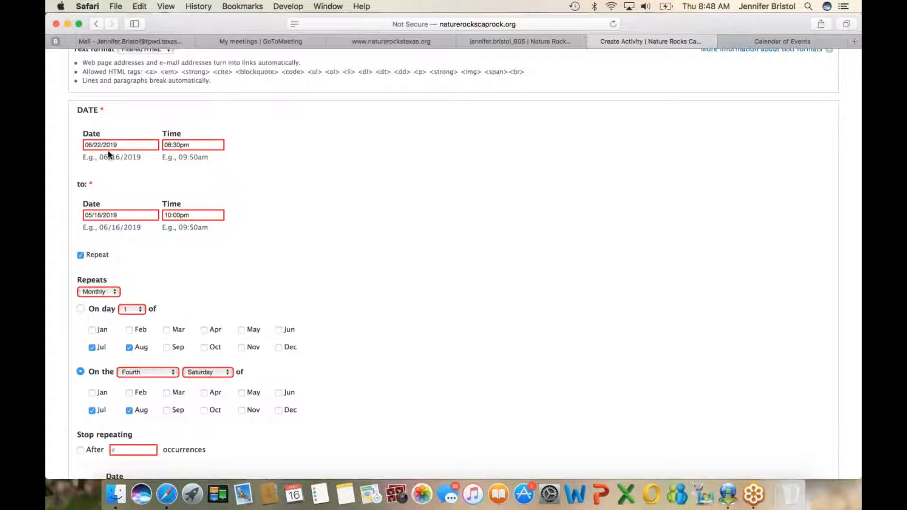
{"action": "left_click", "coordinate": [121, 214]}
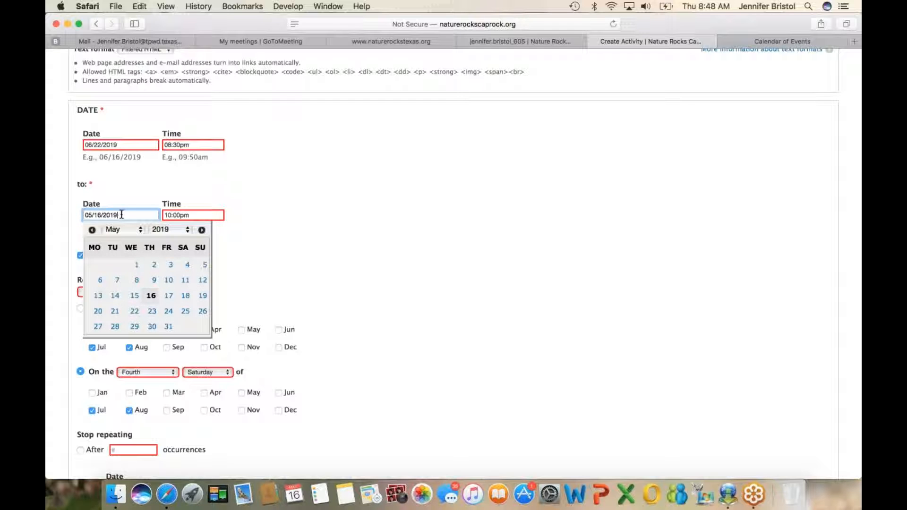
{"action": "left_click", "coordinate": [140, 231]}
{"action": "left_click", "coordinate": [112, 244]}
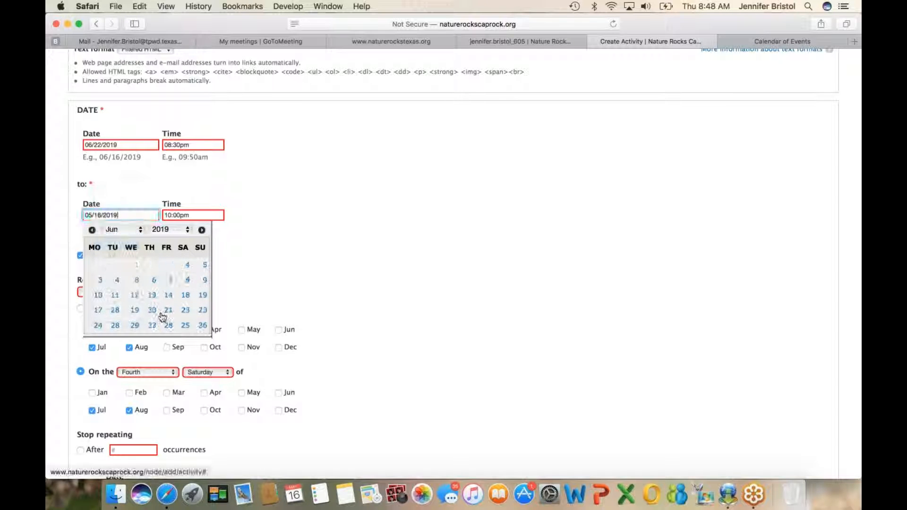
{"action": "left_click", "coordinate": [187, 310]}
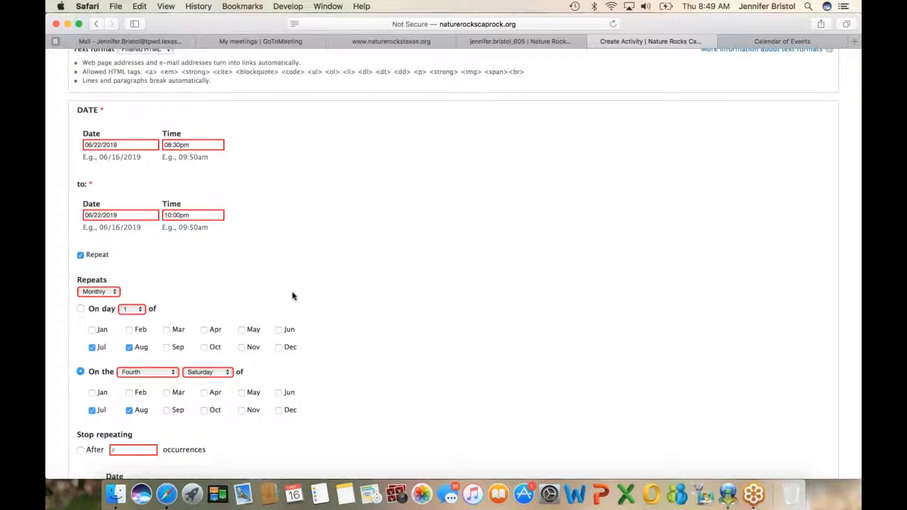
{"action": "scroll", "coordinate": [293, 296], "scroll_direction": "down", "scroll_amount": 6}
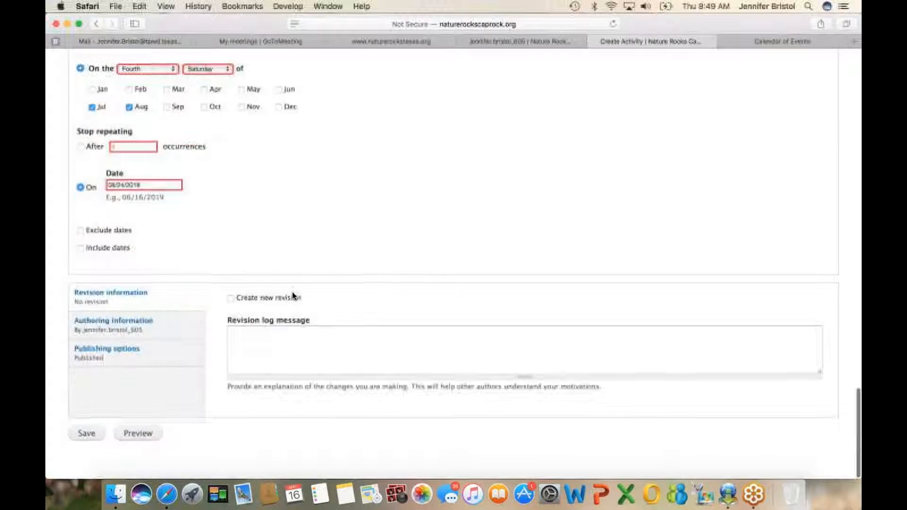
{"action": "left_click", "coordinate": [88, 435]}
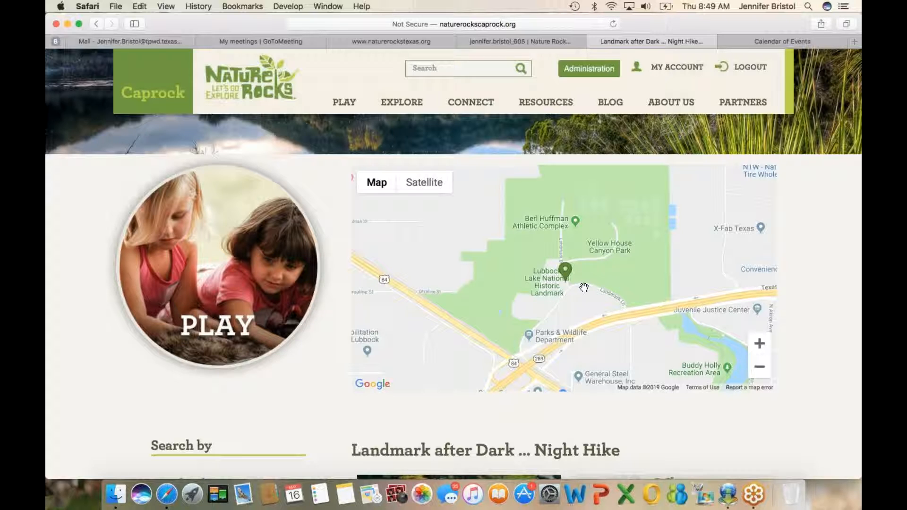
Step: Review the published Night Hike page, including its map, photo, dates, location, description, things to do, fees and website link
{"action": "scroll", "coordinate": [584, 286], "scroll_direction": "down", "scroll_amount": 5}
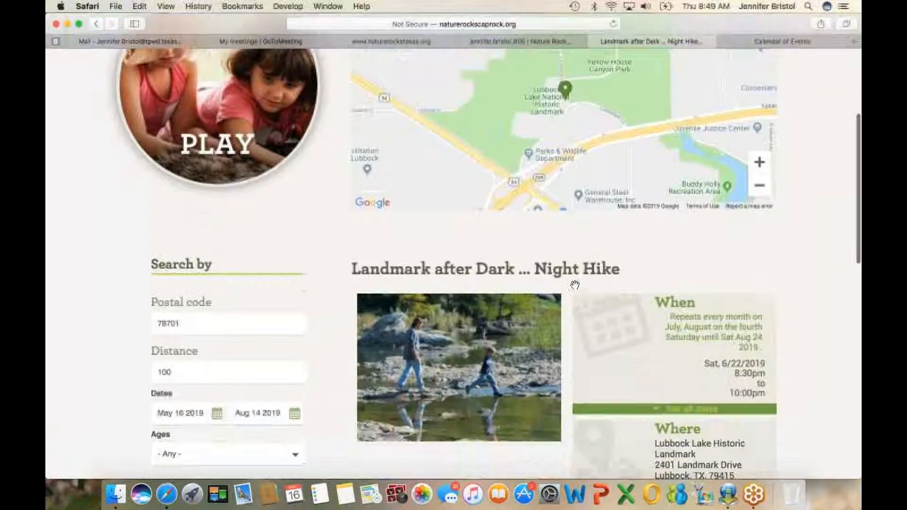
{"action": "scroll", "coordinate": [574, 284], "scroll_direction": "down", "scroll_amount": 3}
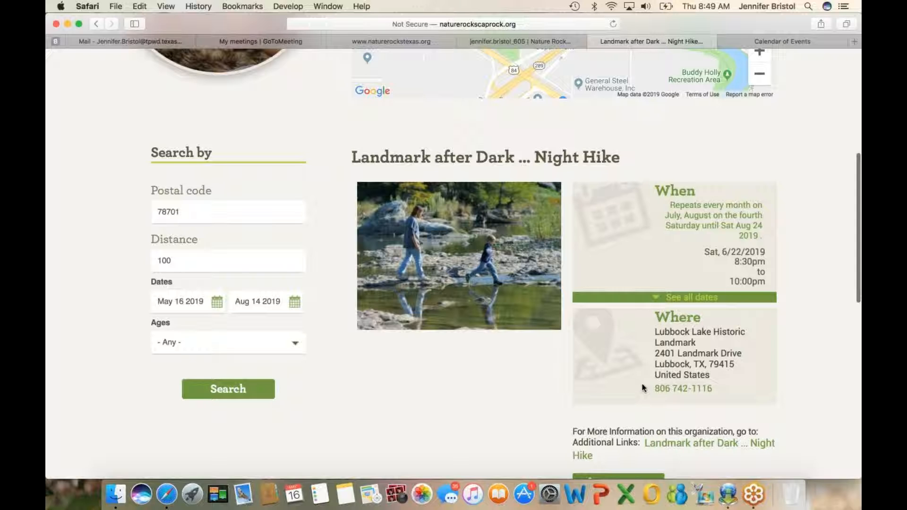
{"action": "scroll", "coordinate": [638, 399], "scroll_direction": "down", "scroll_amount": 1}
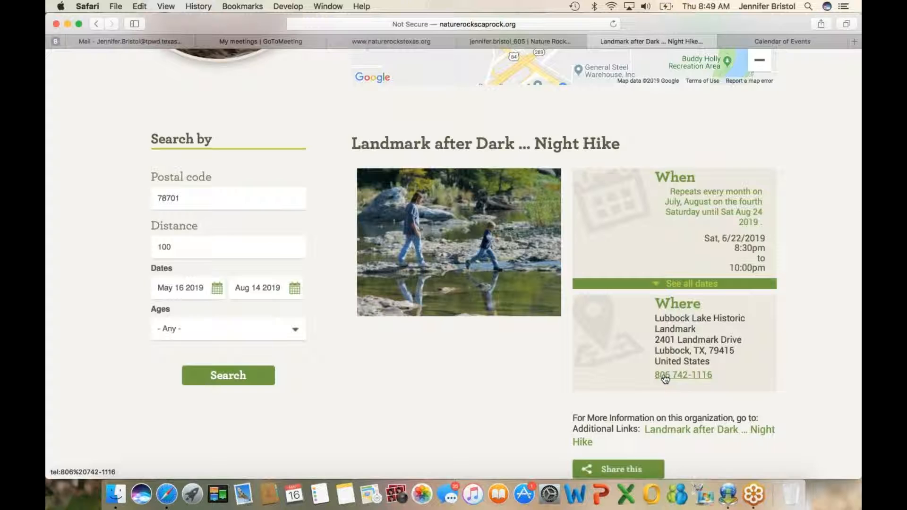
{"action": "scroll", "coordinate": [514, 388], "scroll_direction": "down", "scroll_amount": 5}
{"action": "scroll", "coordinate": [512, 392], "scroll_direction": "down", "scroll_amount": 2}
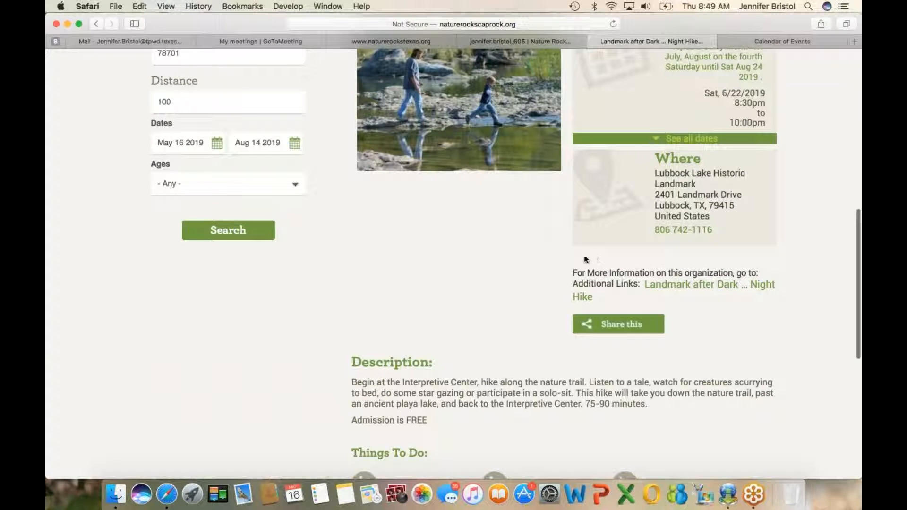
{"action": "scroll", "coordinate": [501, 297], "scroll_direction": "down", "scroll_amount": 5}
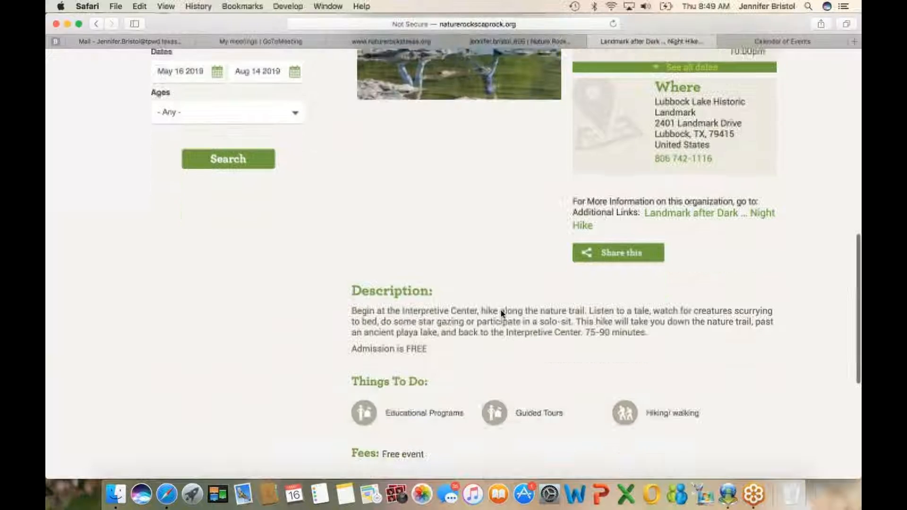
{"action": "scroll", "coordinate": [503, 337], "scroll_direction": "down", "scroll_amount": 2}
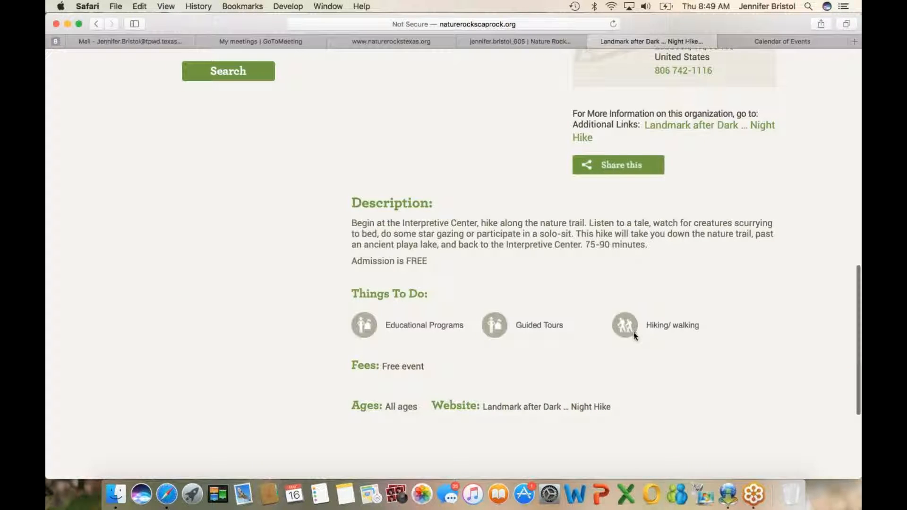
{"action": "scroll", "coordinate": [632, 334], "scroll_direction": "down", "scroll_amount": 2}
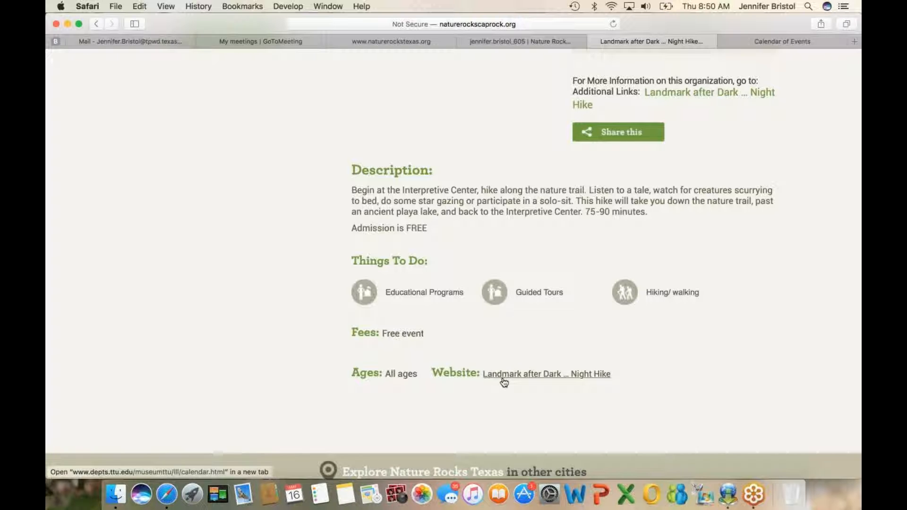
{"action": "scroll", "coordinate": [520, 373], "scroll_direction": "up", "scroll_amount": 5}
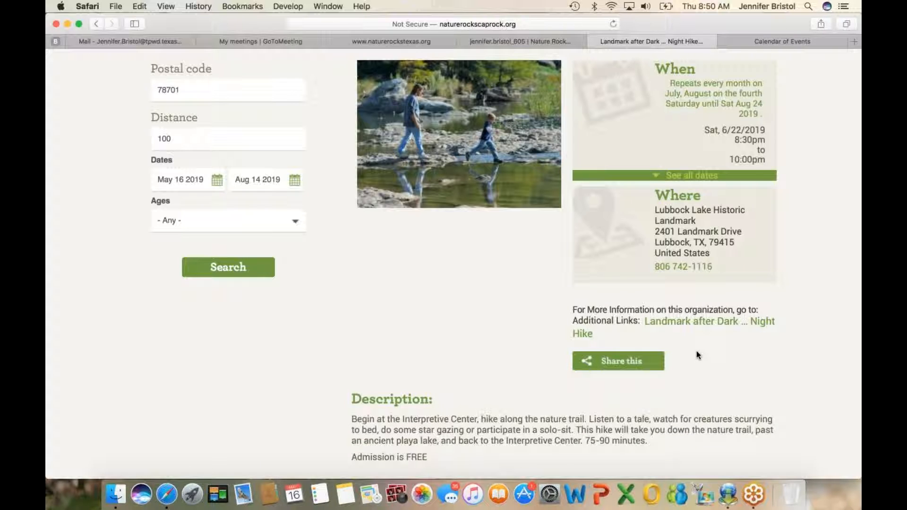
Step: Open the activity's sharing dialog, browse the full list of additional sharing services and return to the main sharing options
{"action": "left_click", "coordinate": [619, 362]}
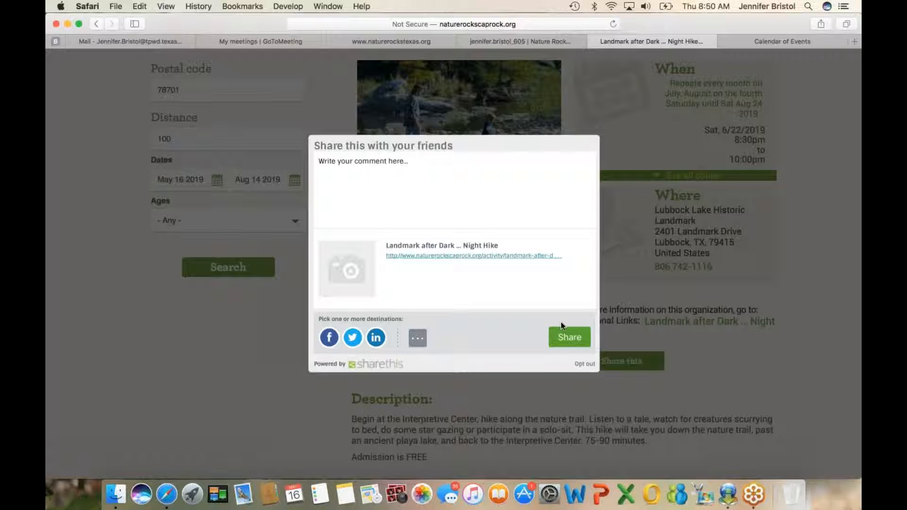
{"action": "left_click", "coordinate": [417, 337]}
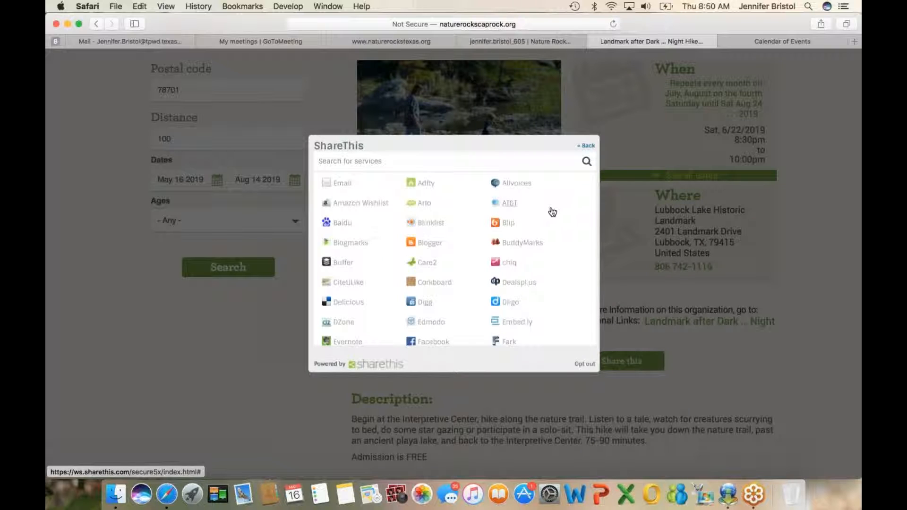
{"action": "scroll", "coordinate": [552, 212], "scroll_direction": "down", "scroll_amount": 5}
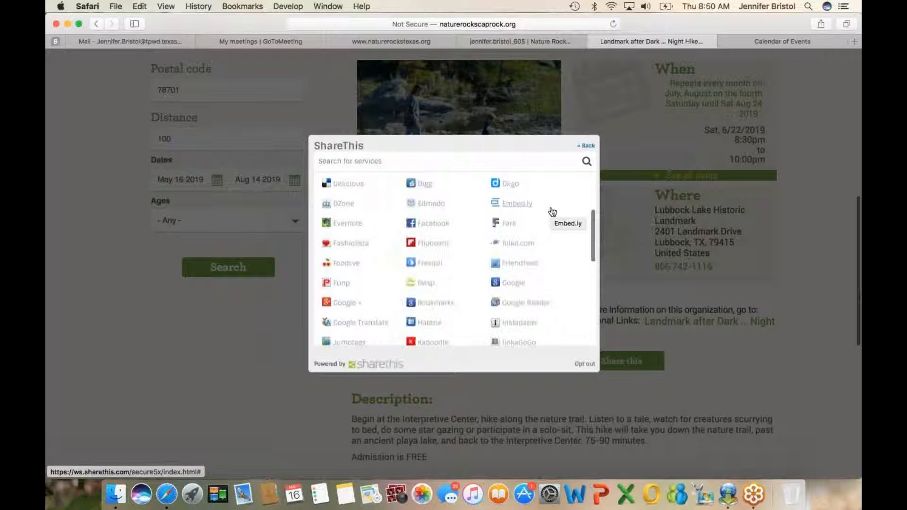
{"action": "scroll", "coordinate": [552, 212], "scroll_direction": "down", "scroll_amount": 10}
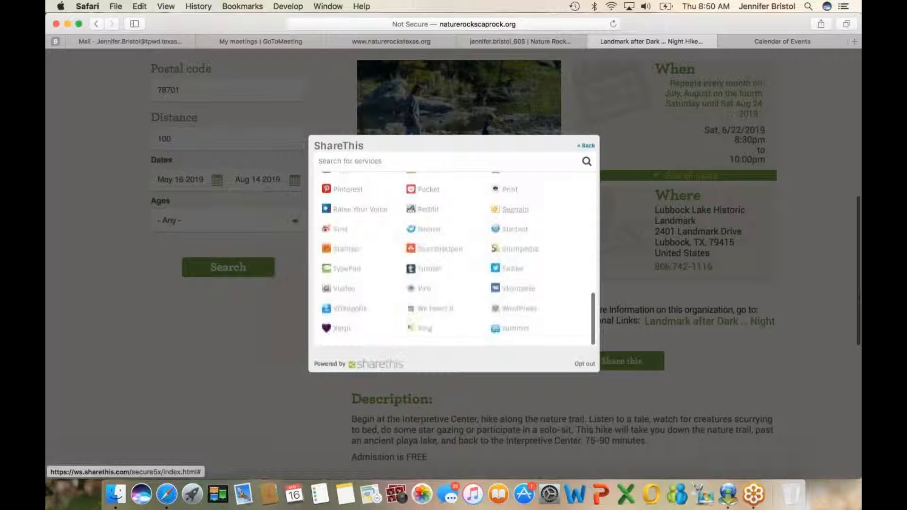
{"action": "scroll", "coordinate": [552, 212], "scroll_direction": "up", "scroll_amount": 10}
{"action": "scroll", "coordinate": [550, 227], "scroll_direction": "up", "scroll_amount": 3}
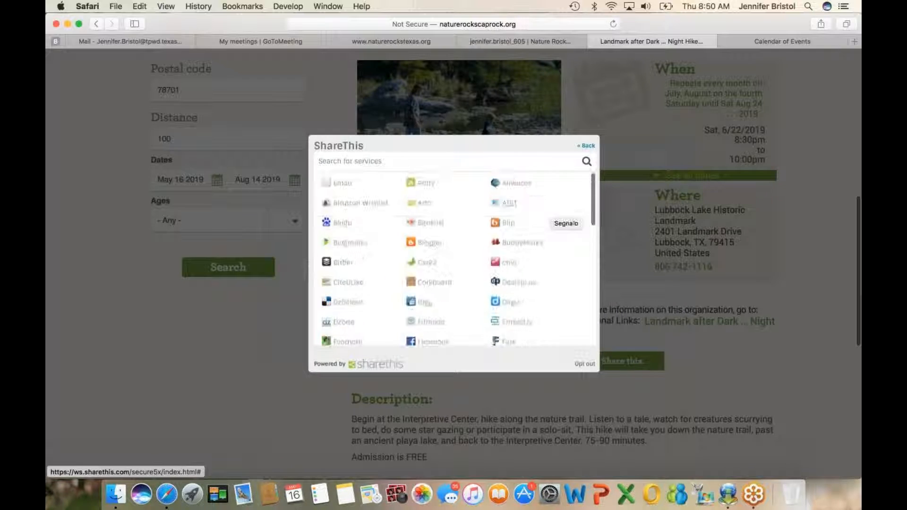
{"action": "left_click", "coordinate": [587, 147]}
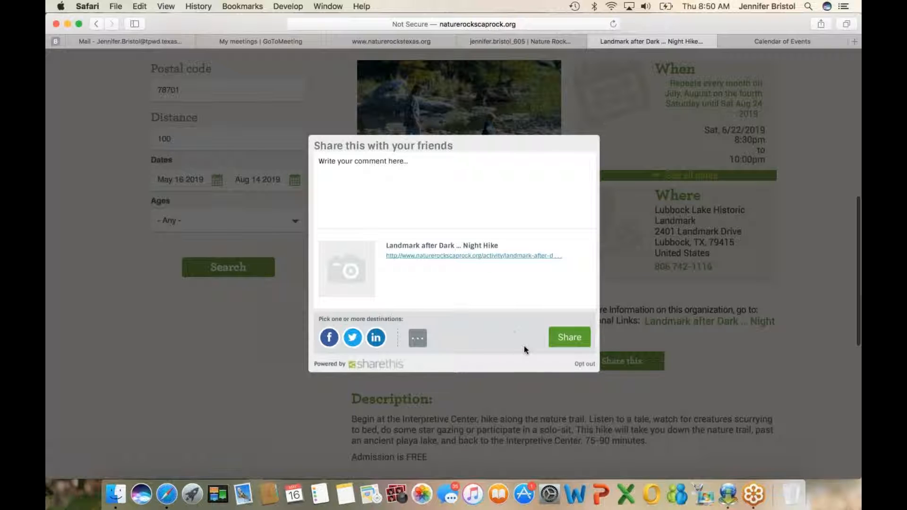
Step: Tweet the activity's link with its suggested title text and close the sharing dialog
{"action": "left_click", "coordinate": [352, 337]}
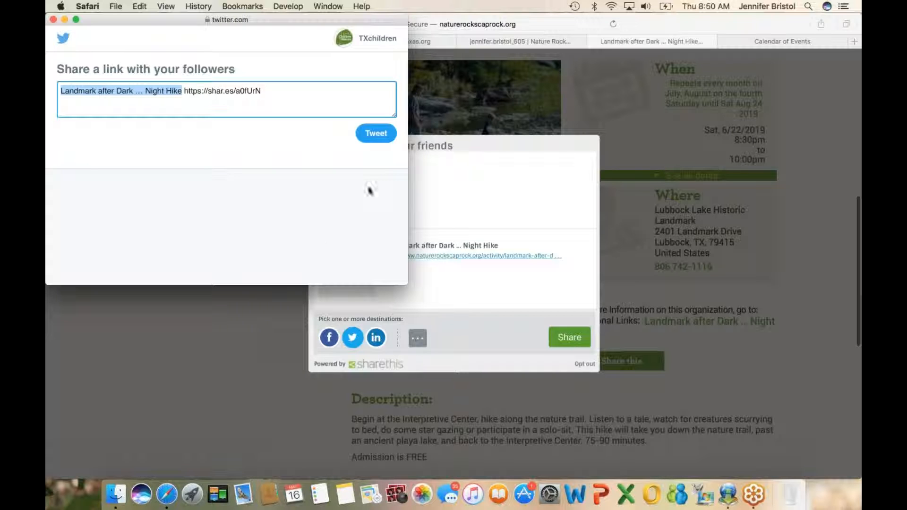
{"action": "left_click", "coordinate": [381, 134]}
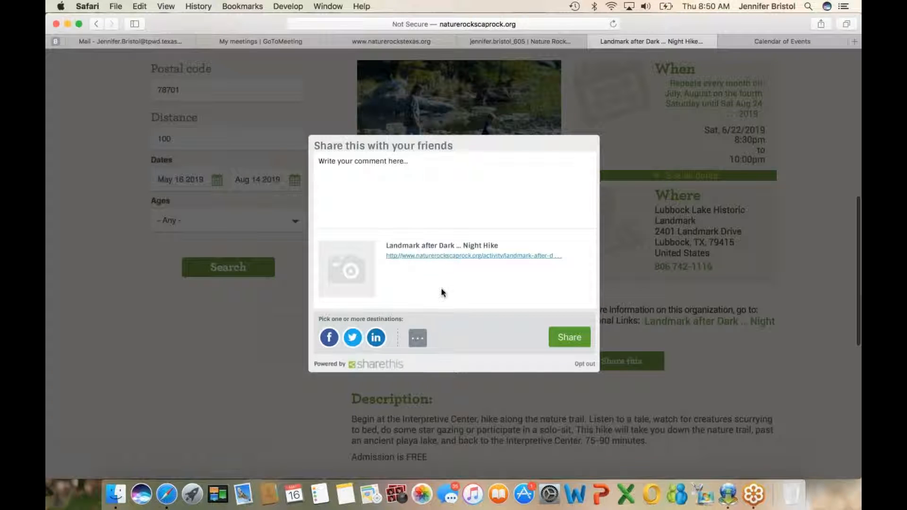
{"action": "left_click", "coordinate": [479, 204]}
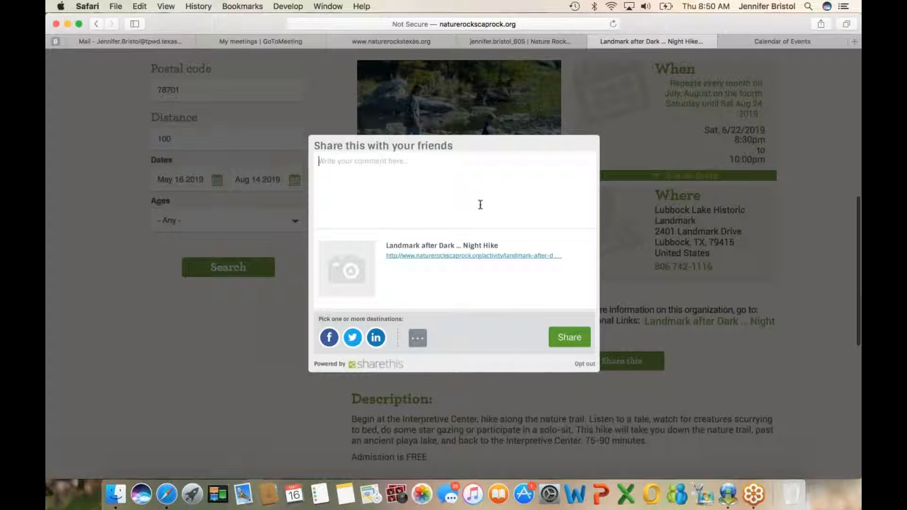
{"action": "left_click", "coordinate": [728, 369]}
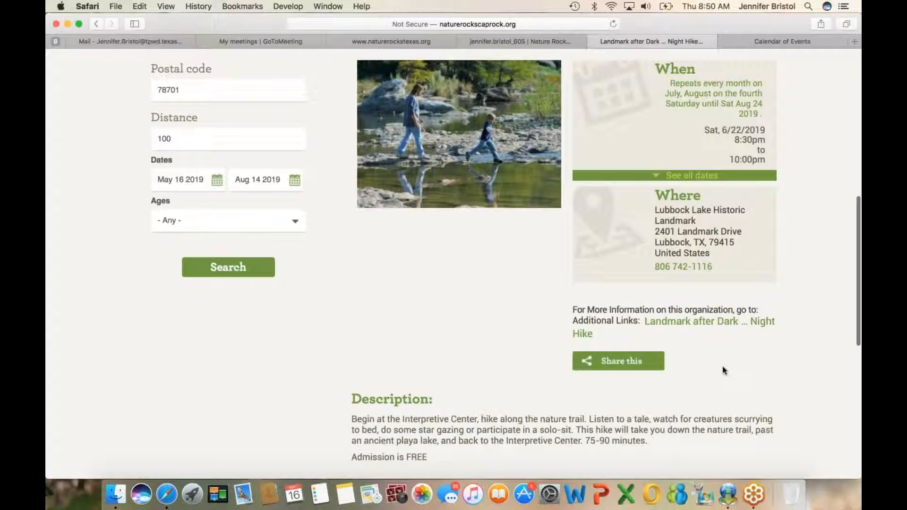
Step: Examine the search filters beside the activity, including the available age groups, without changing any of them
{"action": "scroll", "coordinate": [679, 332], "scroll_direction": "up", "scroll_amount": 10}
{"action": "scroll", "coordinate": [679, 333], "scroll_direction": "down", "scroll_amount": 3}
{"action": "scroll", "coordinate": [662, 326], "scroll_direction": "up", "scroll_amount": 3}
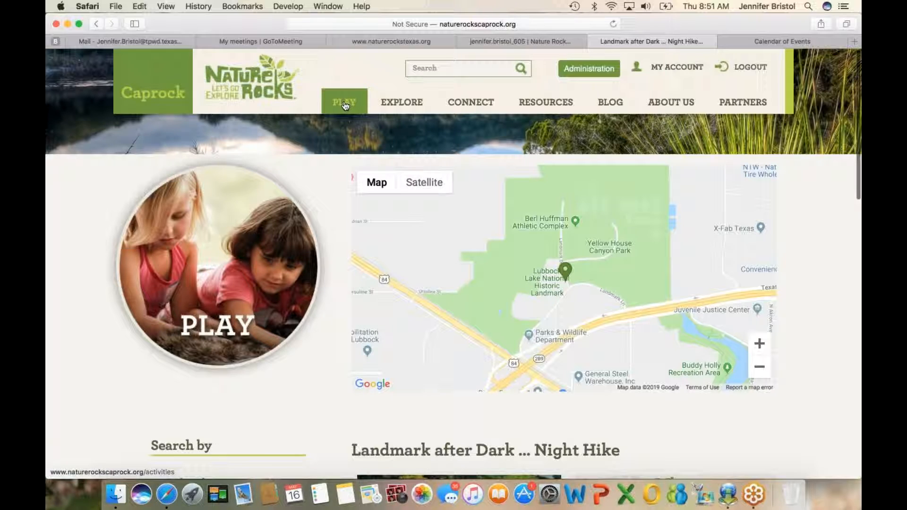
{"action": "scroll", "coordinate": [453, 264], "scroll_direction": "down", "scroll_amount": 6}
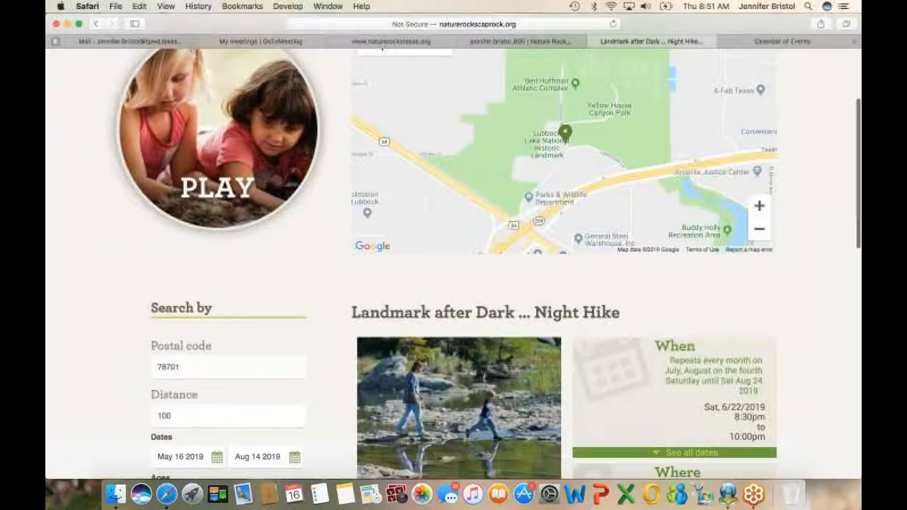
{"action": "scroll", "coordinate": [453, 265], "scroll_direction": "down", "scroll_amount": 3}
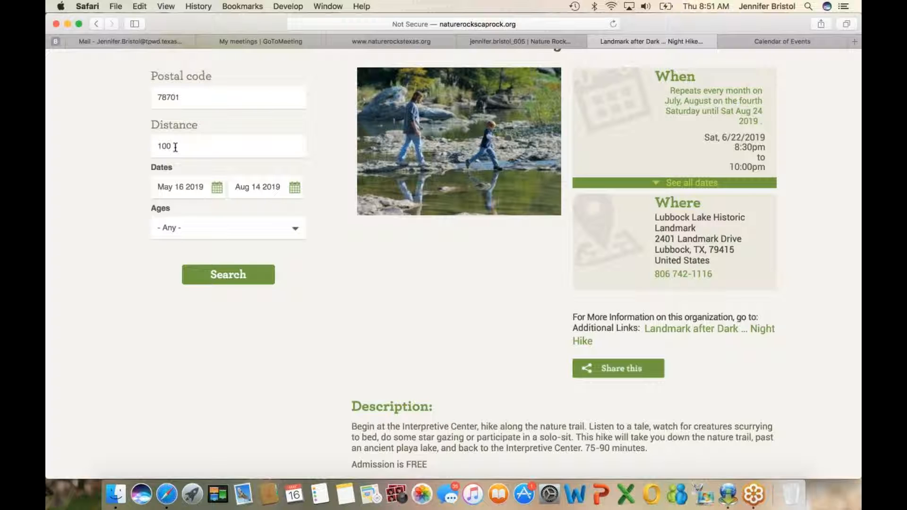
{"action": "left_click", "coordinate": [295, 231]}
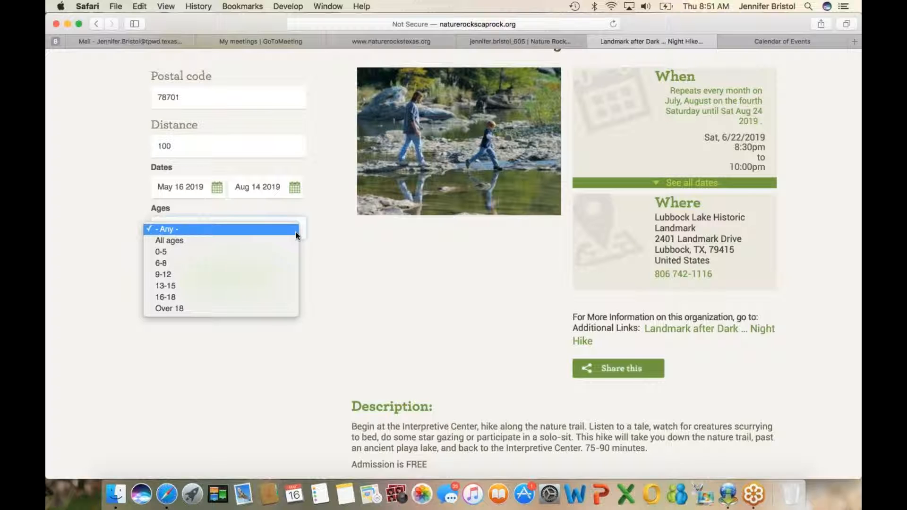
{"action": "left_click", "coordinate": [333, 270]}
{"action": "scroll", "coordinate": [337, 274], "scroll_direction": "up", "scroll_amount": 3}
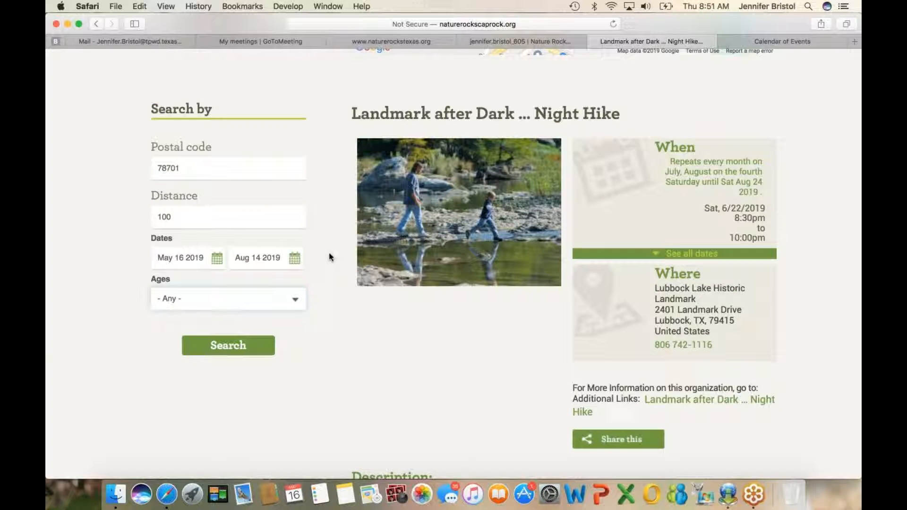
{"action": "scroll", "coordinate": [330, 257], "scroll_direction": "up", "scroll_amount": 10}
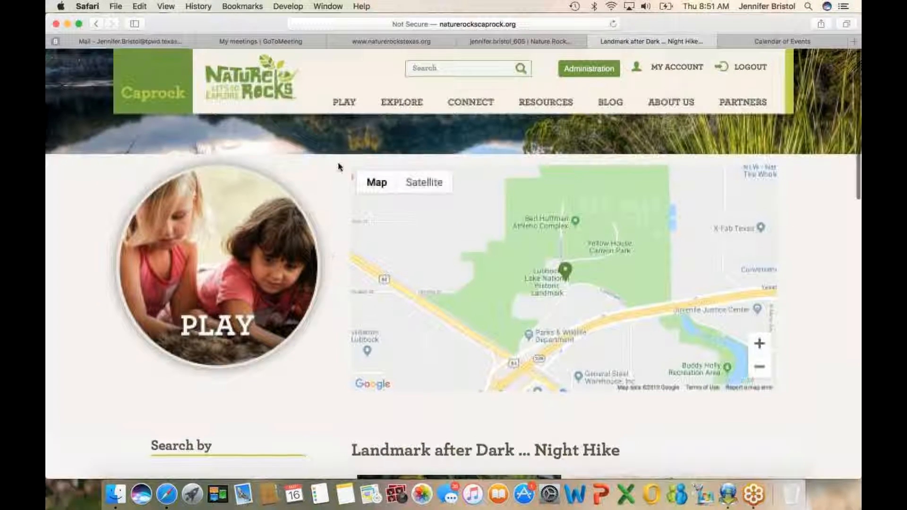
Step: Open the site's Play page and look over its activity map and the list of nearby activities
{"action": "left_click", "coordinate": [343, 102]}
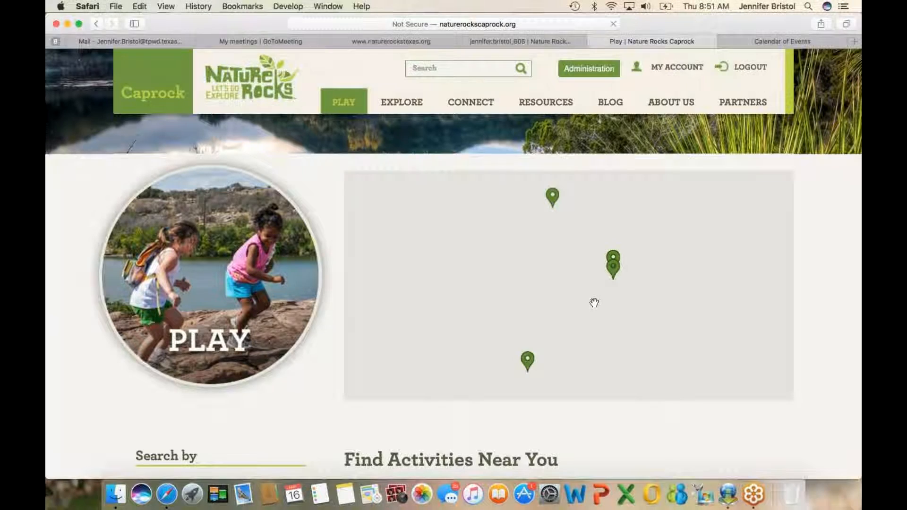
{"action": "scroll", "coordinate": [595, 303], "scroll_direction": "down", "scroll_amount": 5}
{"action": "scroll", "coordinate": [593, 302], "scroll_direction": "up", "scroll_amount": 3}
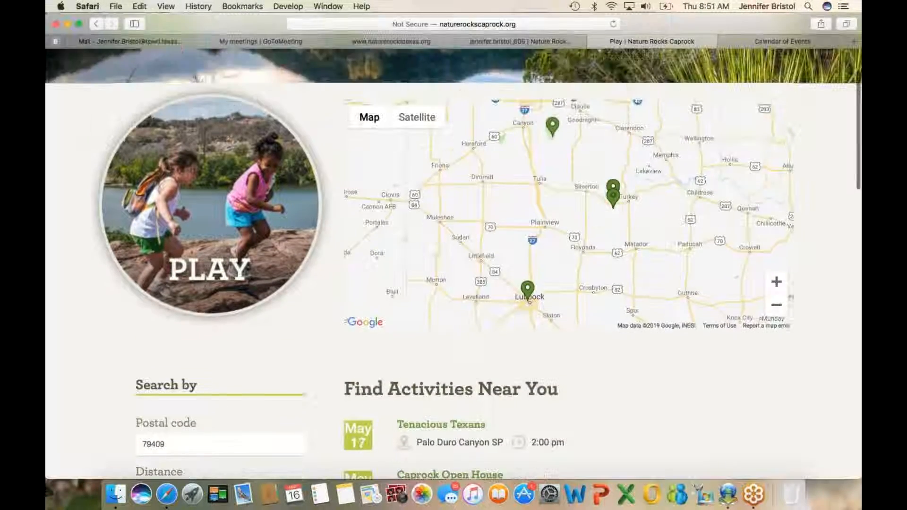
{"action": "scroll", "coordinate": [156, 421], "scroll_direction": "down", "scroll_amount": 6}
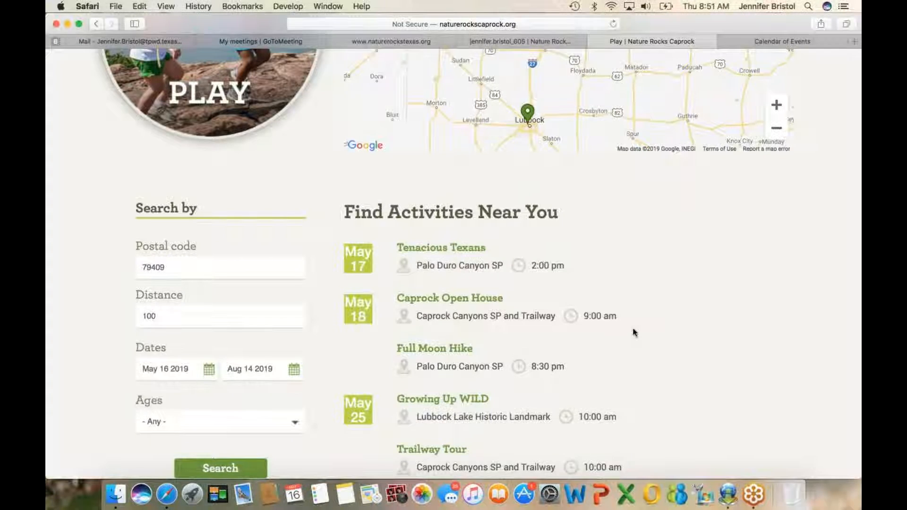
{"action": "scroll", "coordinate": [633, 330], "scroll_direction": "up", "scroll_amount": 3}
{"action": "scroll", "coordinate": [633, 332], "scroll_direction": "up", "scroll_amount": 2}
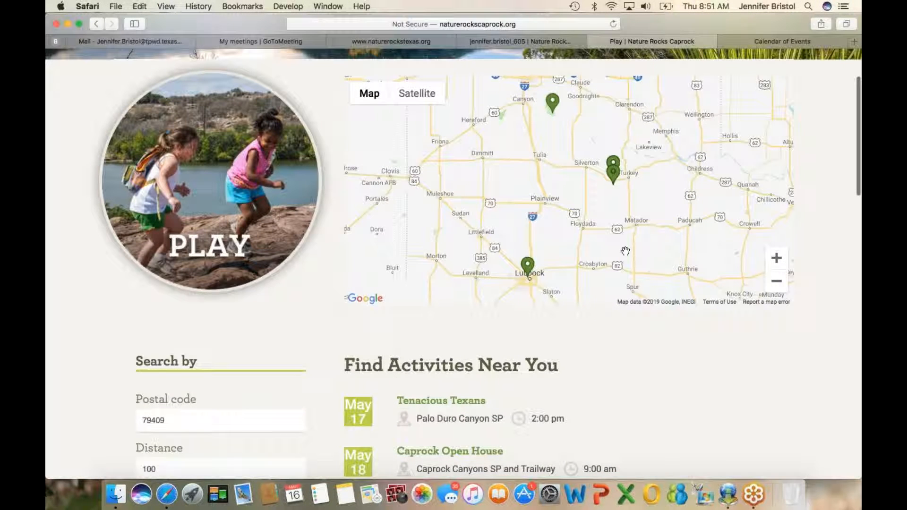